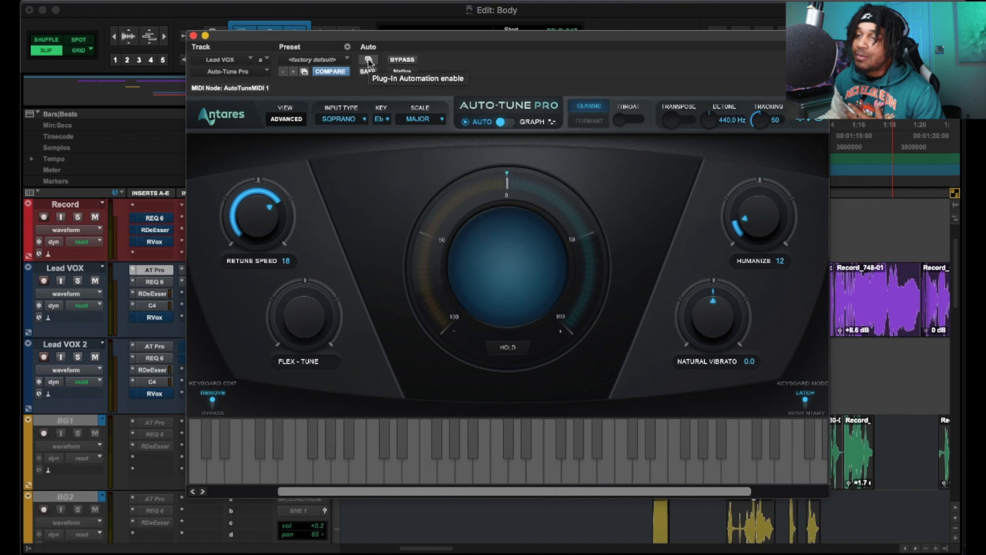
# Enable plug-in automation for the Retune speed parameter of Auto-Tune Pro on the Lead VOX track
pyautogui.click(369, 61)
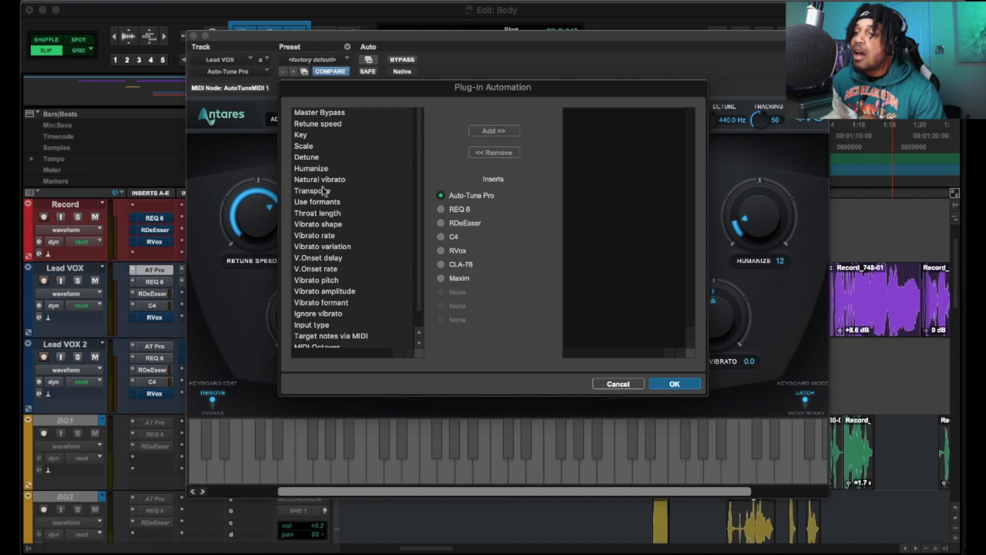
pyautogui.click(321, 113)
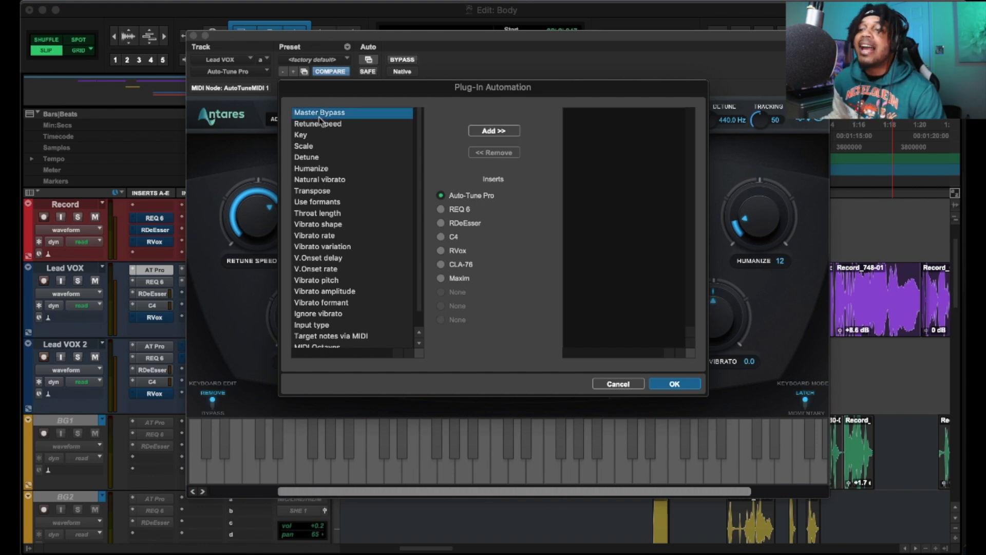
pyautogui.click(329, 127)
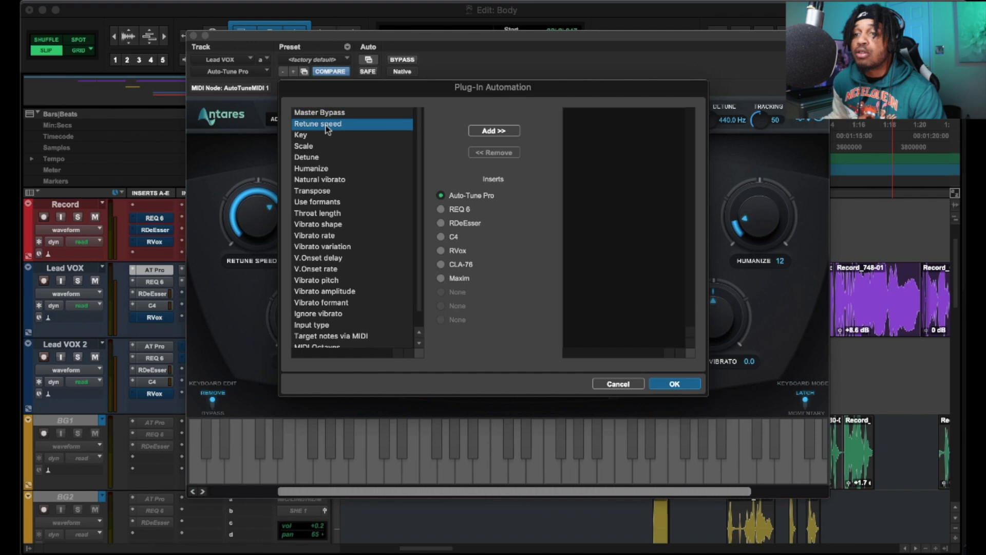
pyautogui.click(314, 135)
pyautogui.click(321, 147)
pyautogui.click(323, 157)
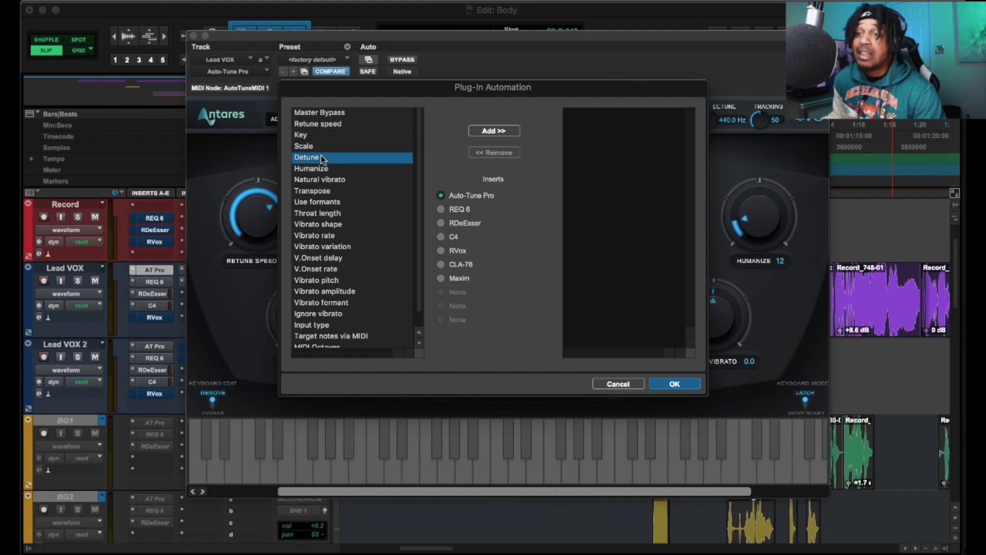
pyautogui.click(329, 181)
pyautogui.click(328, 192)
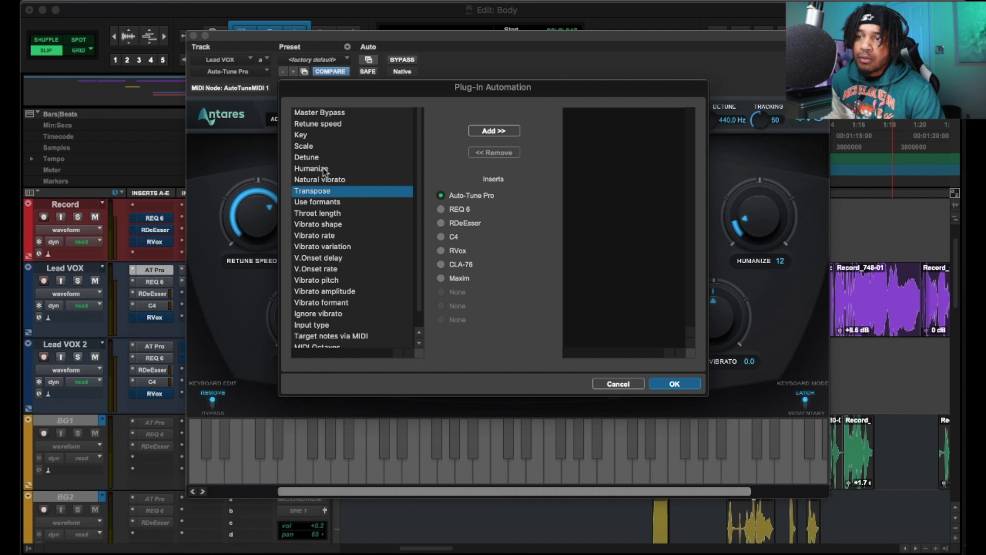
pyautogui.click(328, 125)
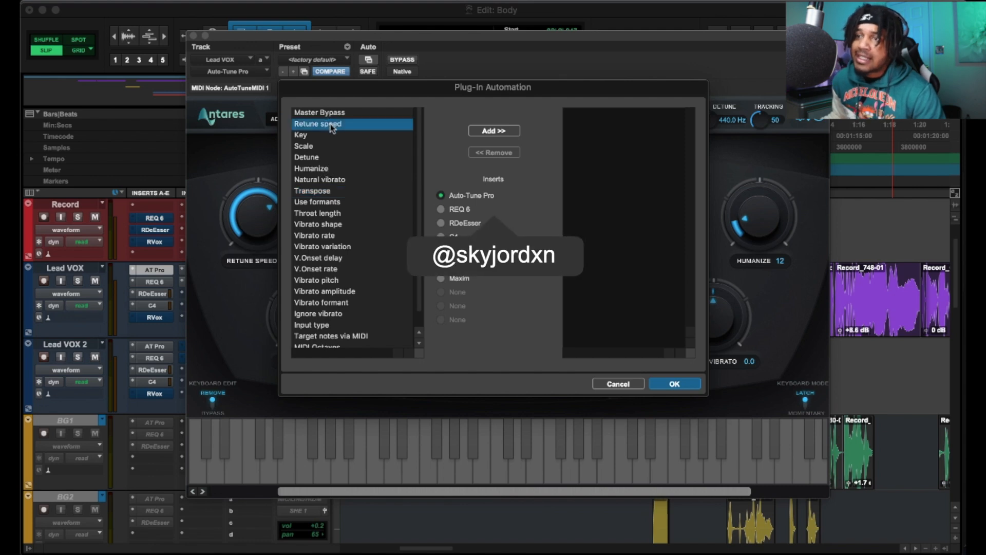
pyautogui.click(501, 131)
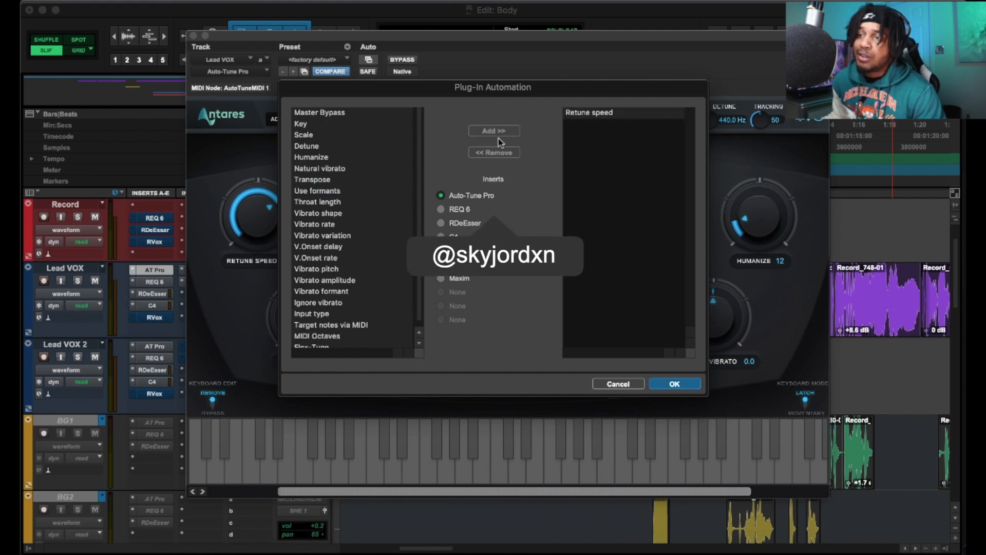
pyautogui.click(672, 384)
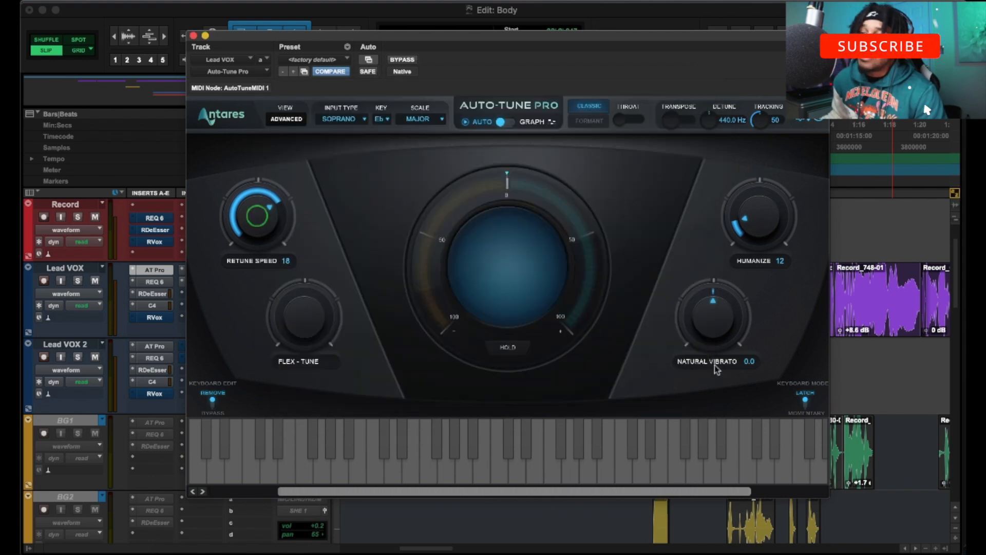
# Disable automation for Retune speed directly on its knob, and re-enable it the same way
pyautogui.rightClick(259, 217)
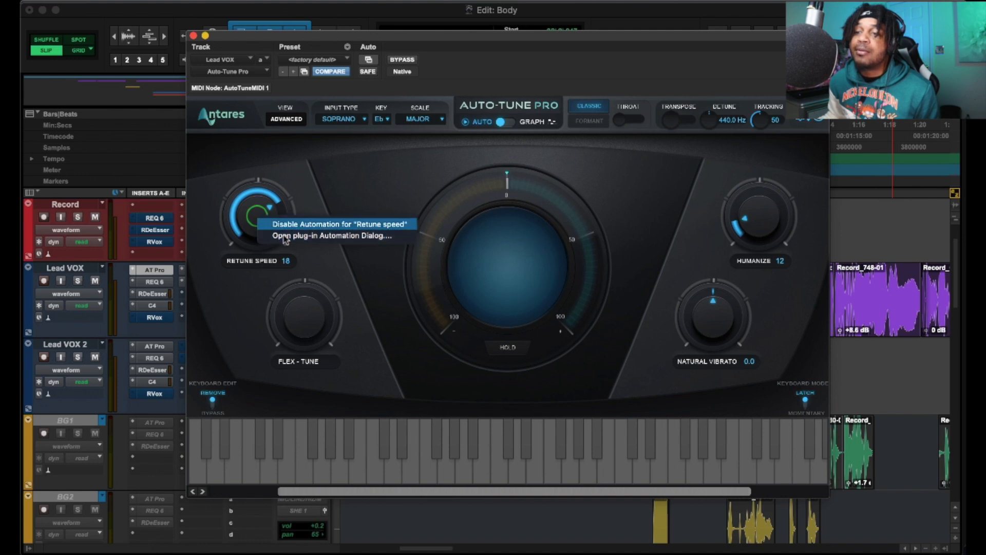
pyautogui.click(282, 225)
pyautogui.rightClick(257, 217)
pyautogui.click(270, 225)
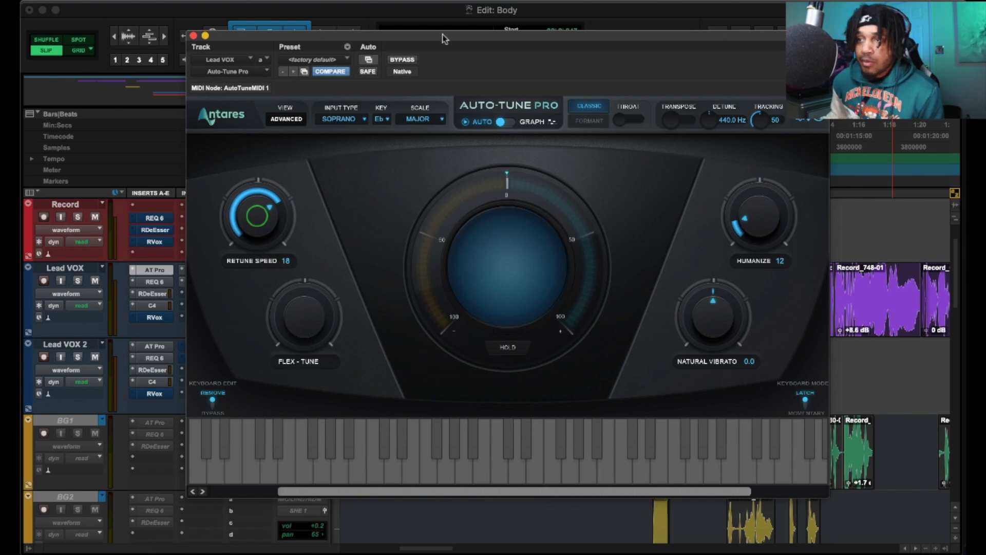
# Show Auto-Tune Pro's Retune speed automation lane on the Lead VOX track
pyautogui.moveTo(443, 41); pyautogui.dragTo(470, 46)
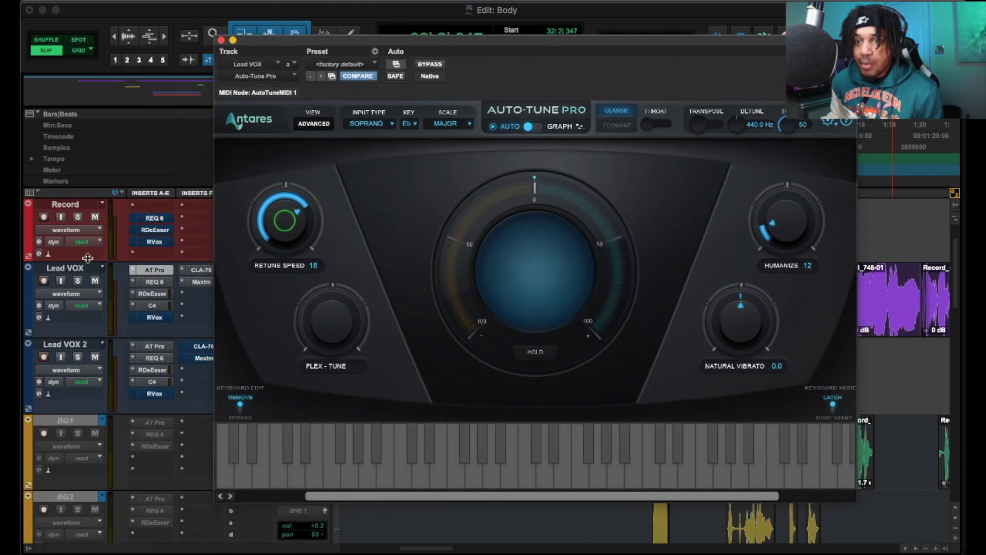
pyautogui.click(81, 296)
pyautogui.moveTo(97, 396)
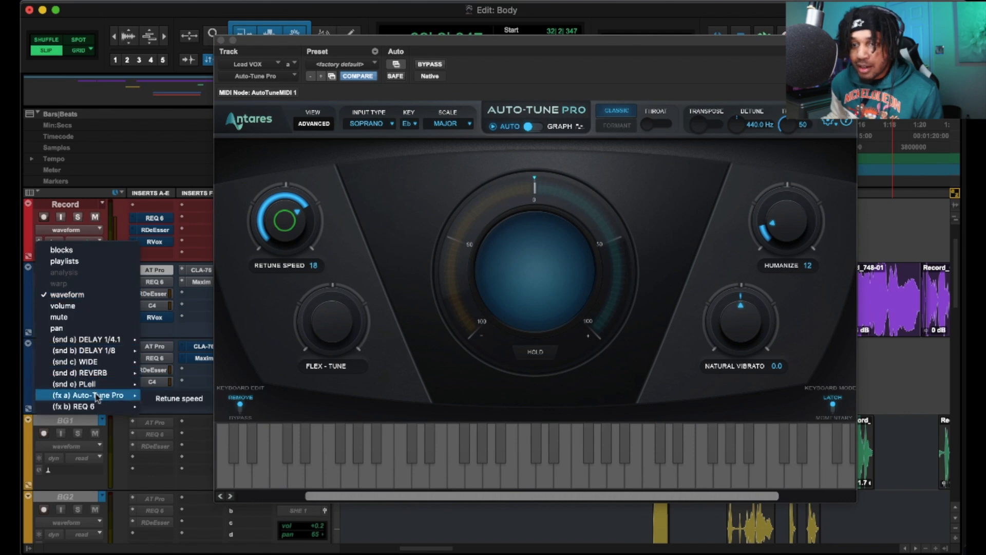
pyautogui.click(157, 399)
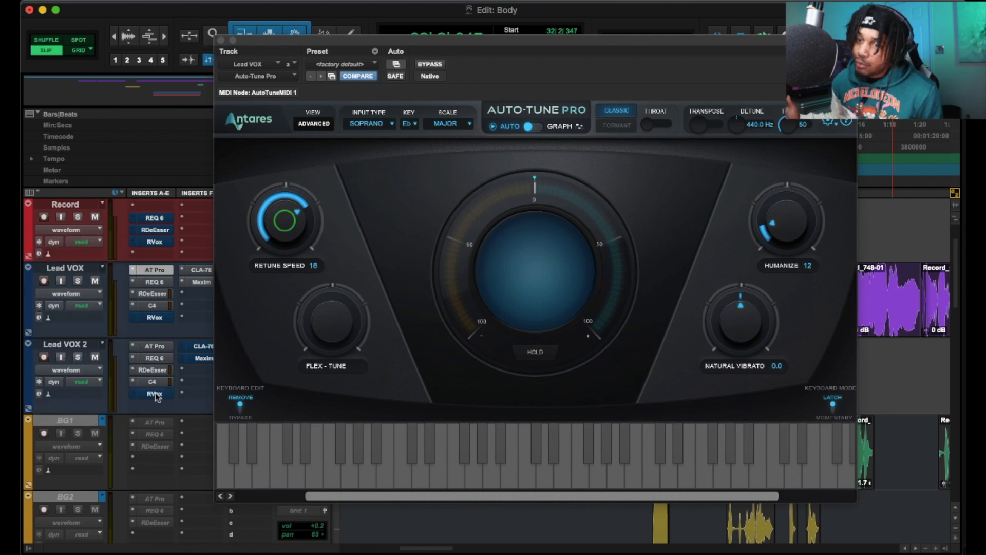
# Add breakpoints to the Retune speed automation with the Grabber, peaking near 1:08, dipping near 1:11 and recovering by about 1:15
pyautogui.moveTo(497, 51); pyautogui.dragTo(337, 70)
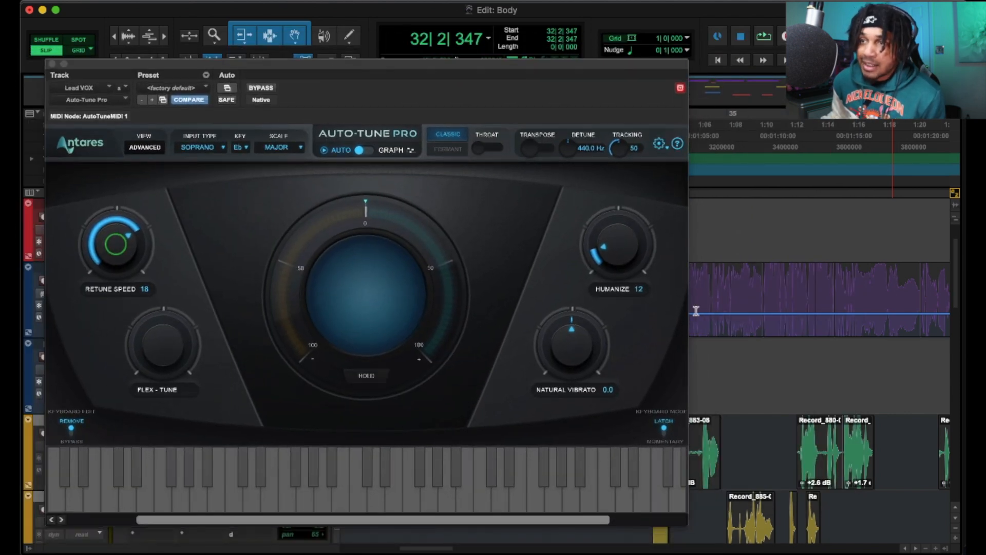
pyautogui.click(296, 36)
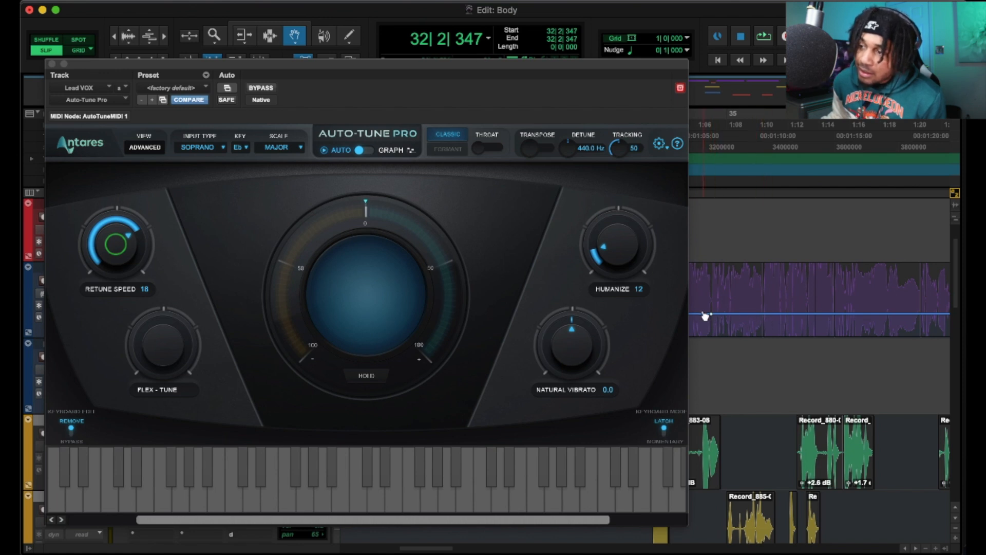
pyautogui.moveTo(744, 314); pyautogui.dragTo(842, 315)
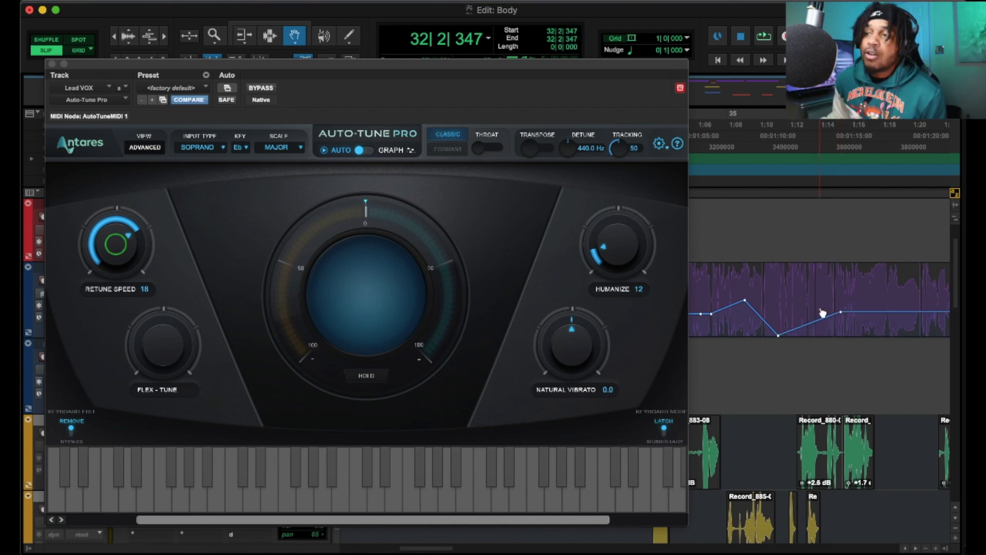
# Restore the Smart Tool and play the session from 32|2|758 to audition the Retune speed automation
pyautogui.moveTo(534, 68); pyautogui.dragTo(415, 65)
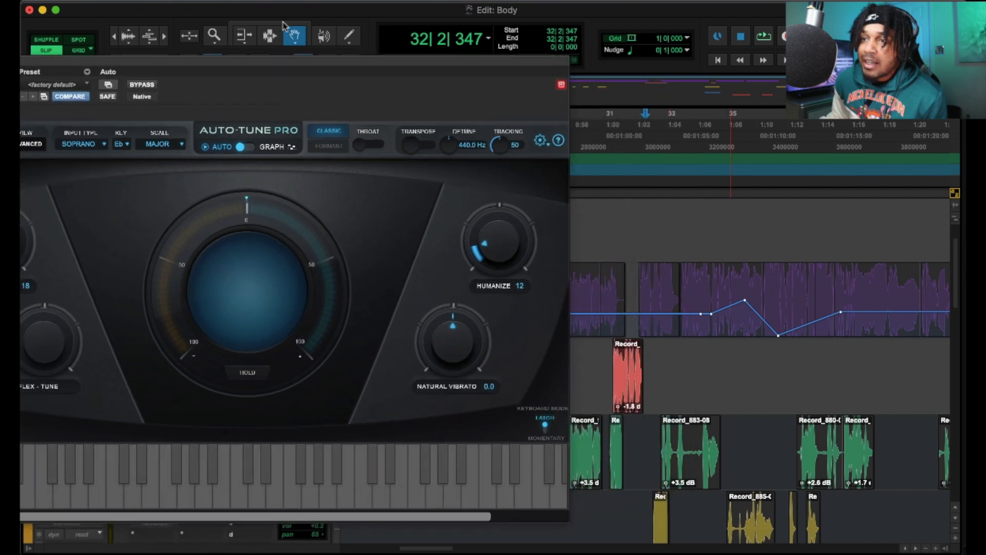
pyautogui.click(286, 23)
pyautogui.click(649, 190)
pyautogui.moveTo(392, 61); pyautogui.dragTo(497, 66)
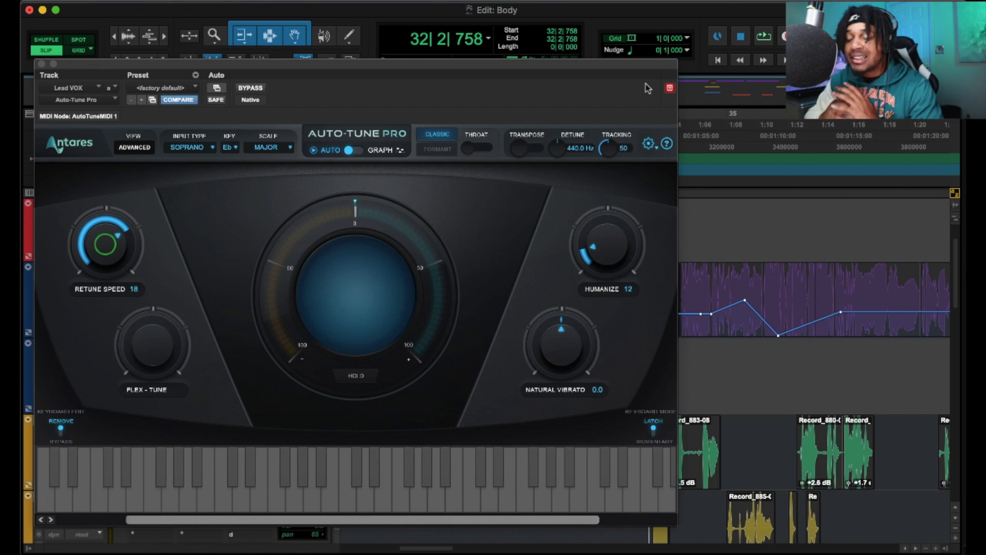
pyautogui.press('space')
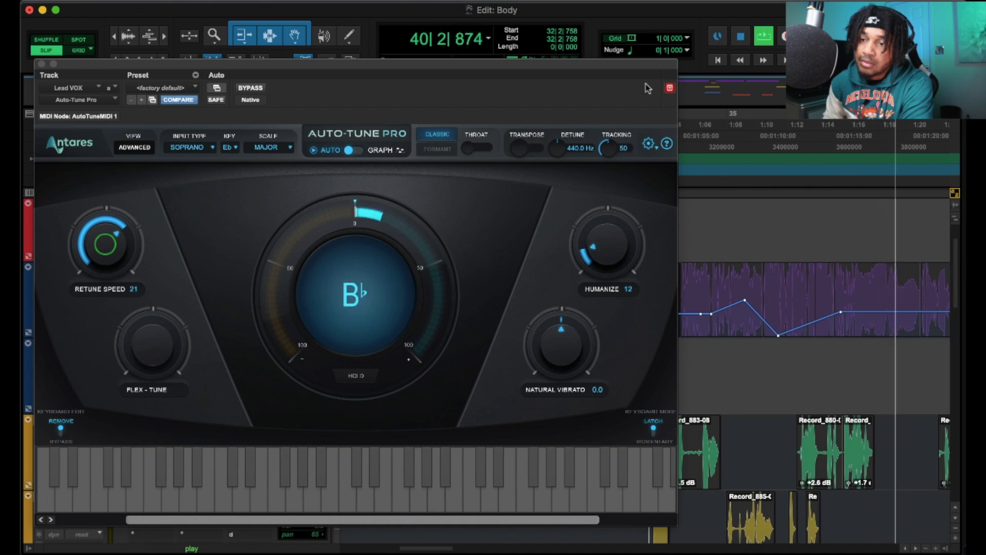
pyautogui.press('space')
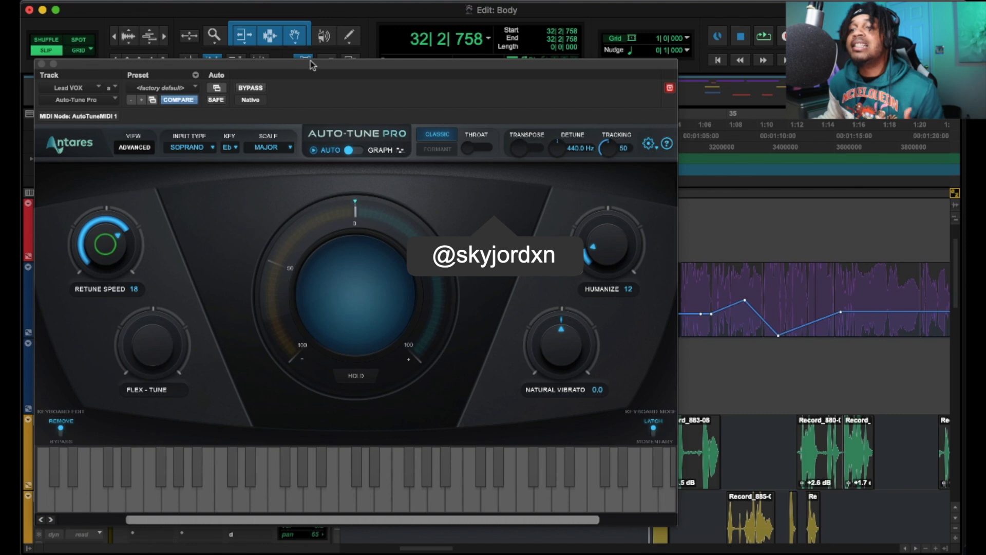
# Turn off Classic mode in Auto-Tune Pro and lower Transpose to -12
pyautogui.moveTo(310, 67); pyautogui.dragTo(372, 56)
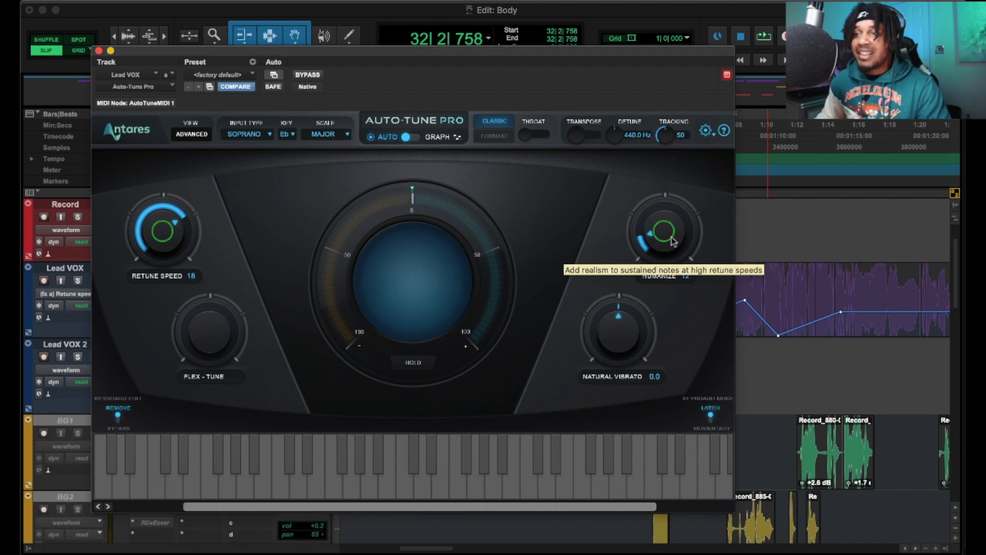
pyautogui.click(495, 121)
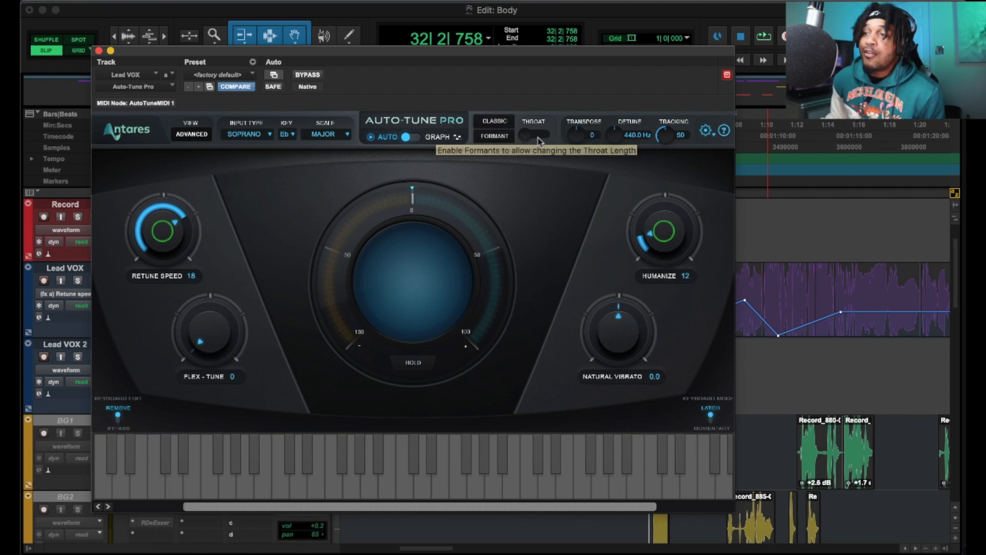
pyautogui.moveTo(569, 138); pyautogui.dragTo(568, 163)
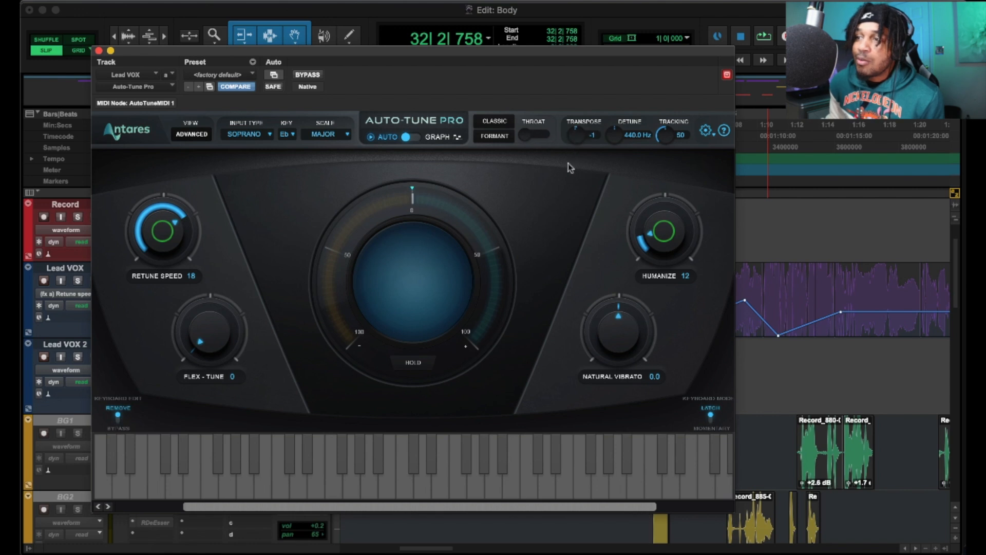
# Play the vocal from 35|4|388 to audition the lowered transposition
pyautogui.click(752, 194)
pyautogui.press('space')
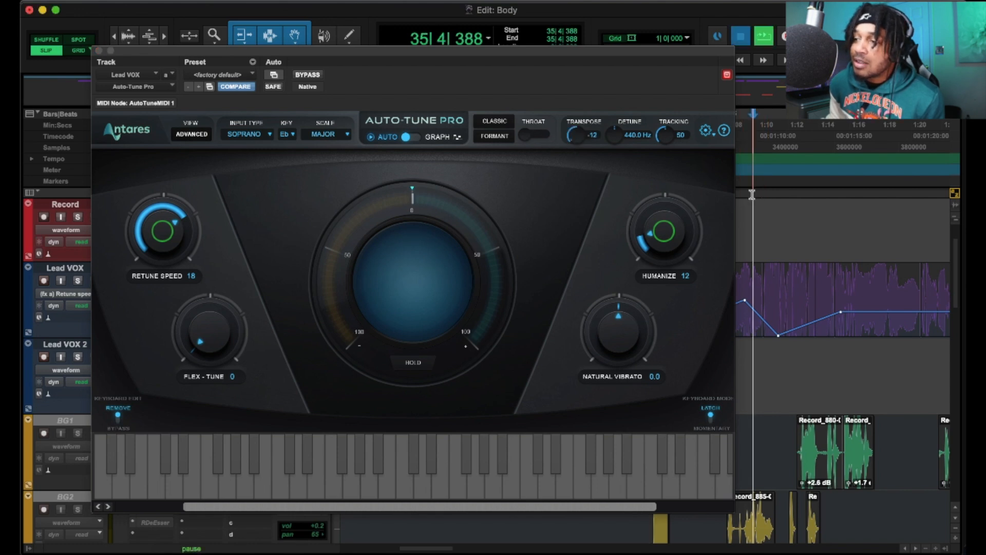
pyautogui.press('space')
# Reset Transpose to 0 and enable automation for it
pyautogui.click(579, 139)
pyautogui.keyDown('alt'); pyautogui.click(579, 140); pyautogui.keyUp('alt')
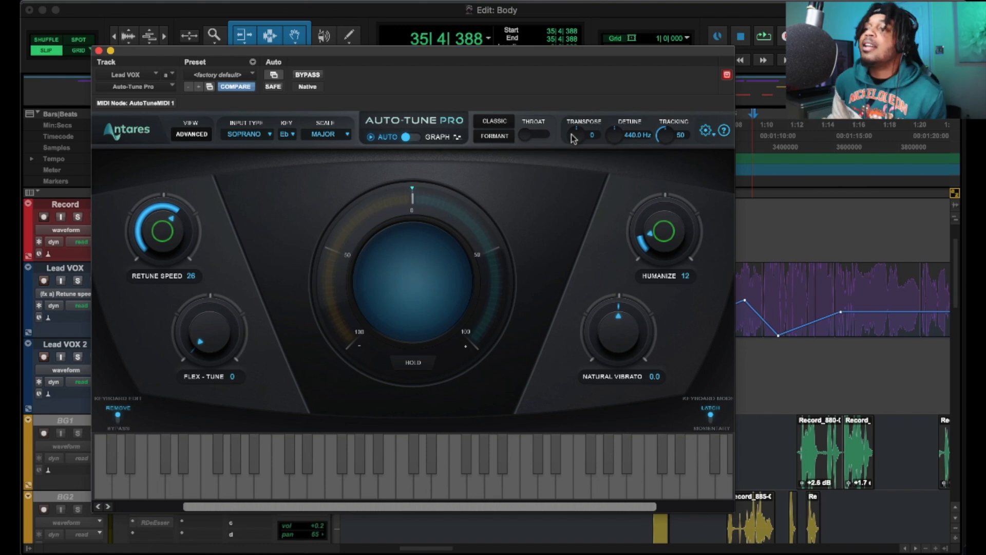
pyautogui.rightClick(578, 136)
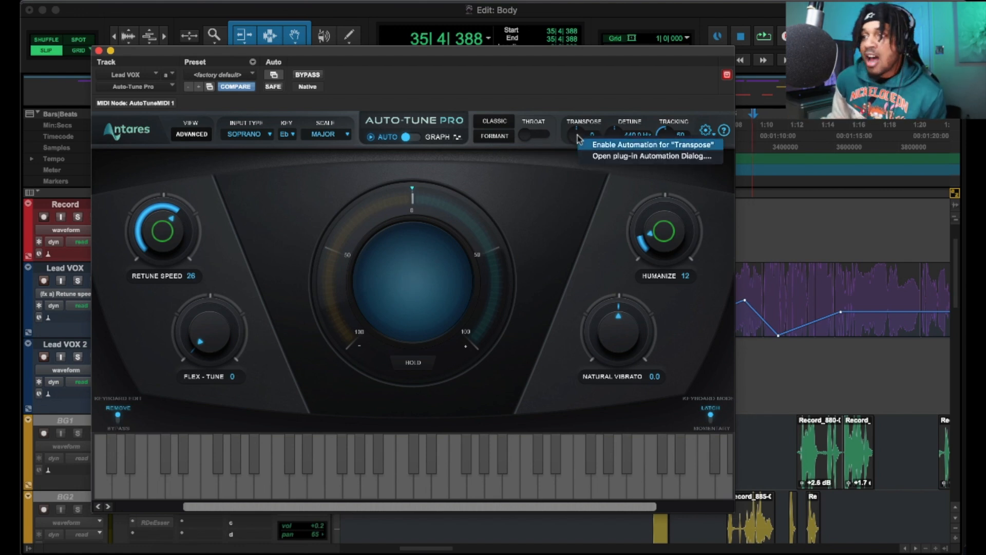
pyautogui.click(611, 146)
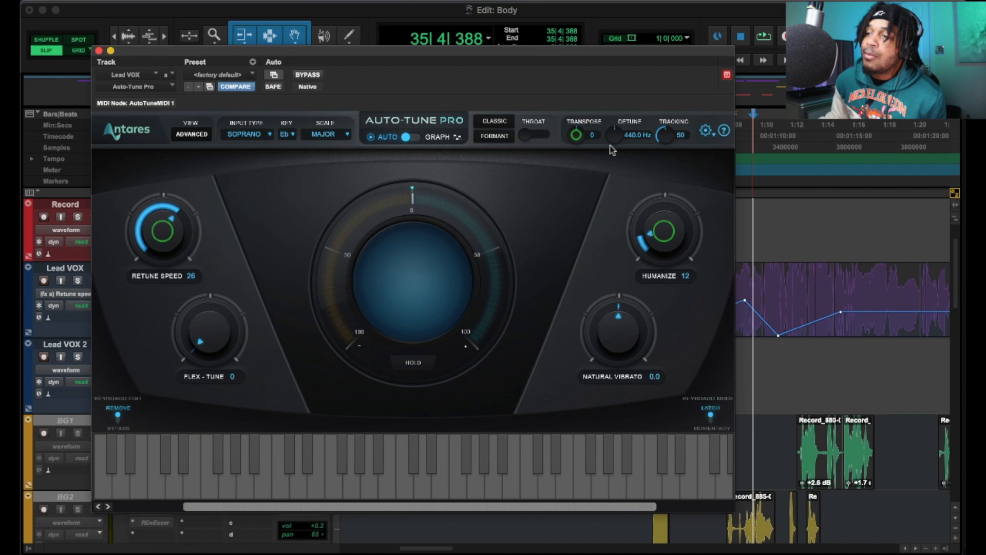
# Switch the Lead VOX track to Auto-Tune Pro's Transpose automation lane
pyautogui.click(88, 298)
pyautogui.moveTo(84, 297)
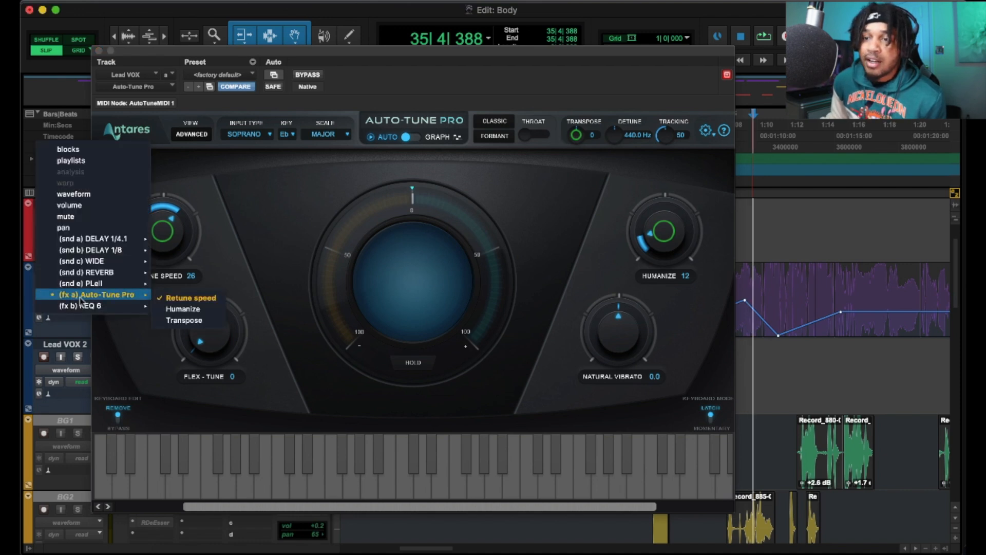
pyautogui.click(205, 321)
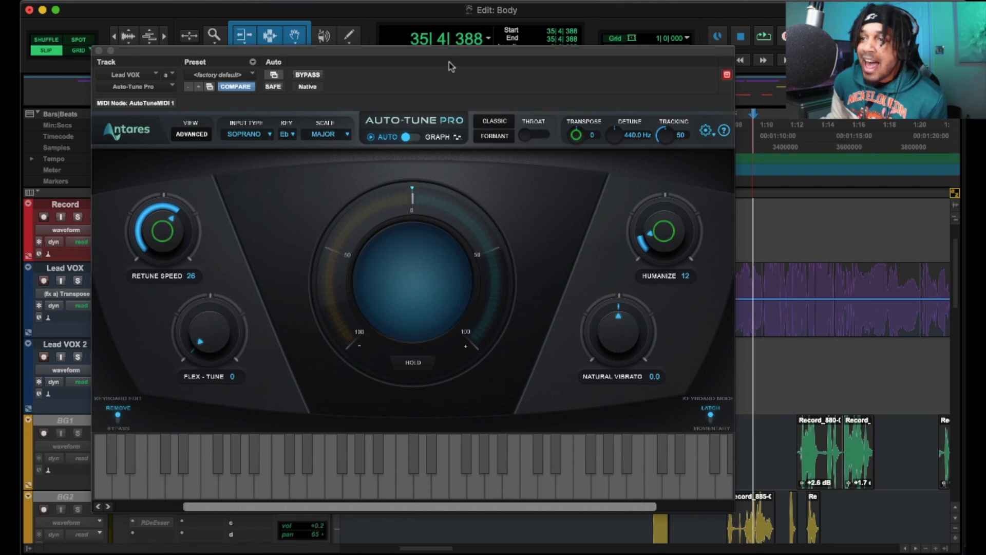
# Shape the Transpose automation with the Grabber to ramp down from about 1:10 to 1:17 and jump straight back up
pyautogui.moveTo(397, 61); pyautogui.dragTo(341, 83)
pyautogui.click(294, 36)
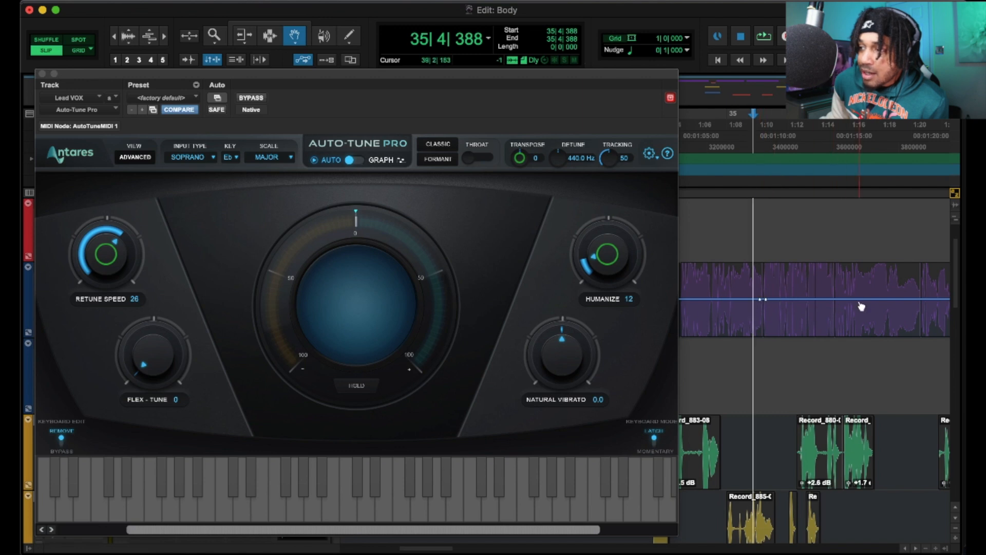
pyautogui.moveTo(875, 300); pyautogui.dragTo(866, 336)
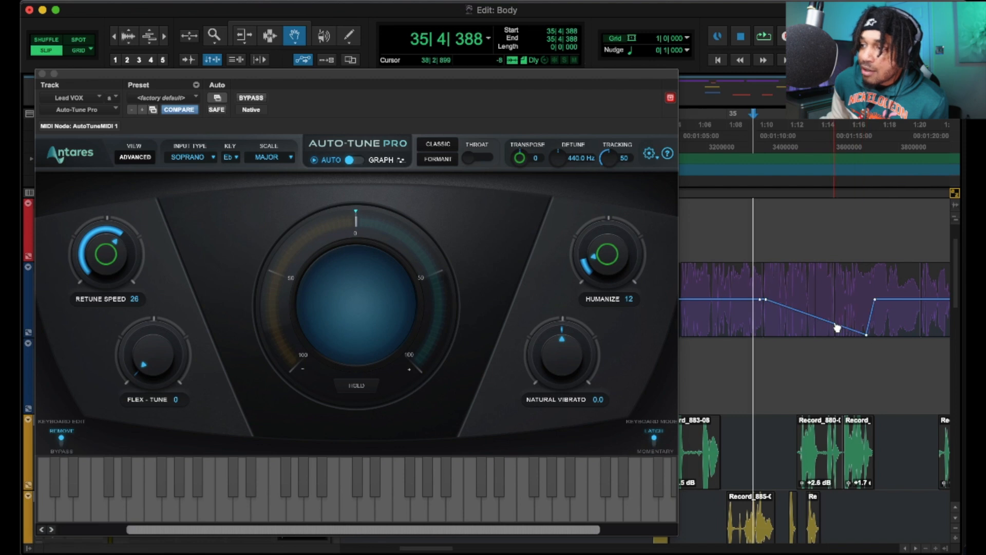
pyautogui.moveTo(868, 337); pyautogui.dragTo(874, 336)
# Play the session from 35|2|746 to audition the Transpose automation ramp
pyautogui.click(741, 192)
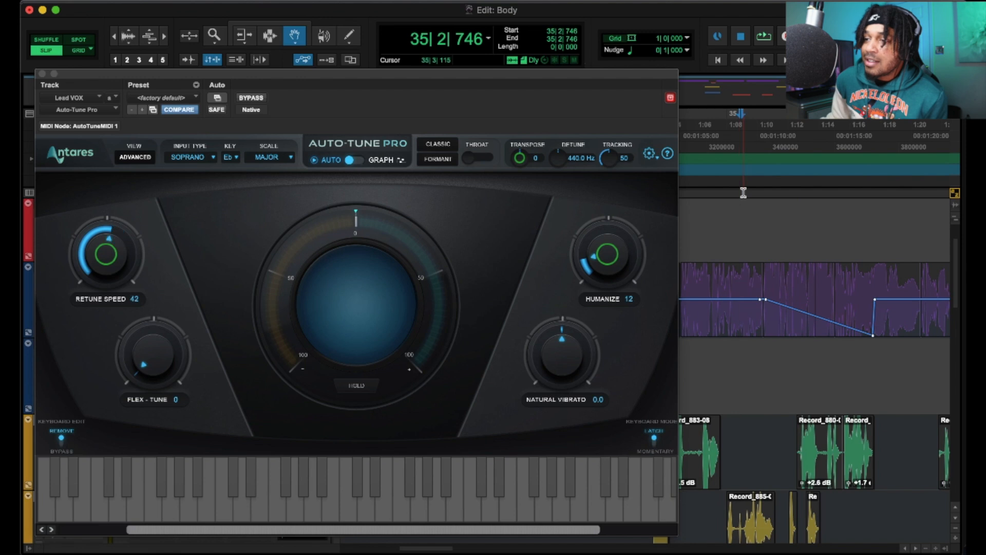
pyautogui.press('space')
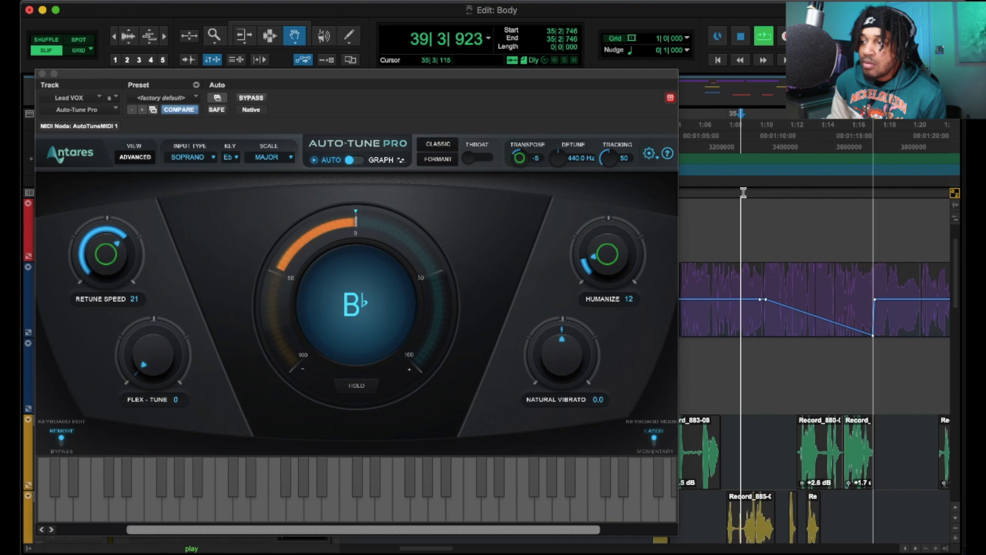
pyautogui.press('space')
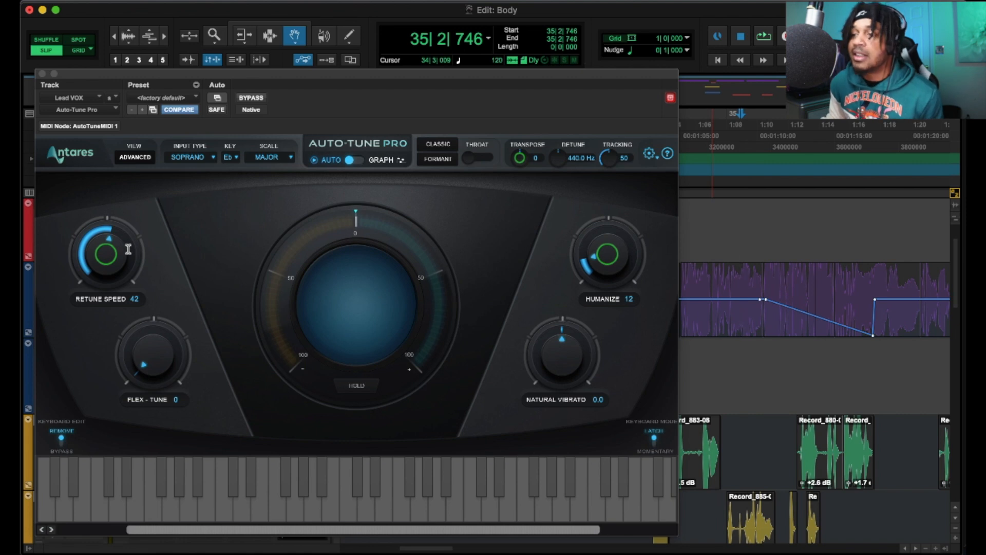
# Set Auto-Tune Pro's Retune Speed to 0
pyautogui.moveTo(128, 249); pyautogui.dragTo(129, 216)
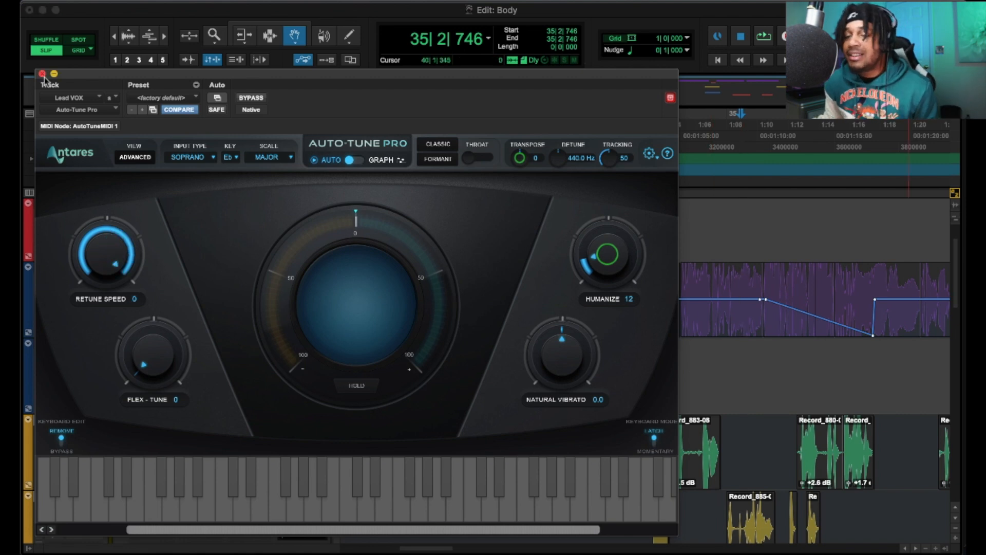
# Close the Auto-Tune Pro plug-in window
pyautogui.click(43, 74)
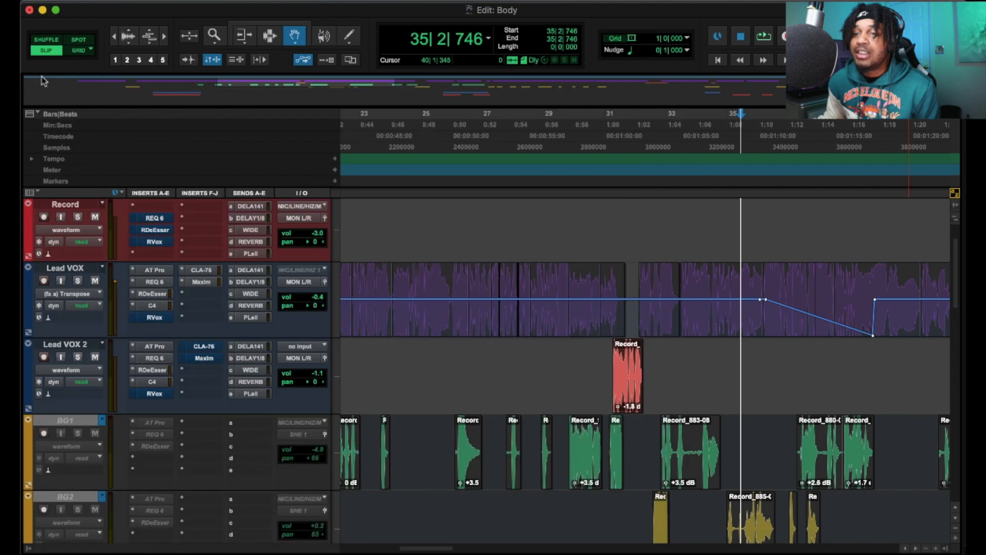
pyautogui.click(196, 296)
pyautogui.moveTo(218, 293)
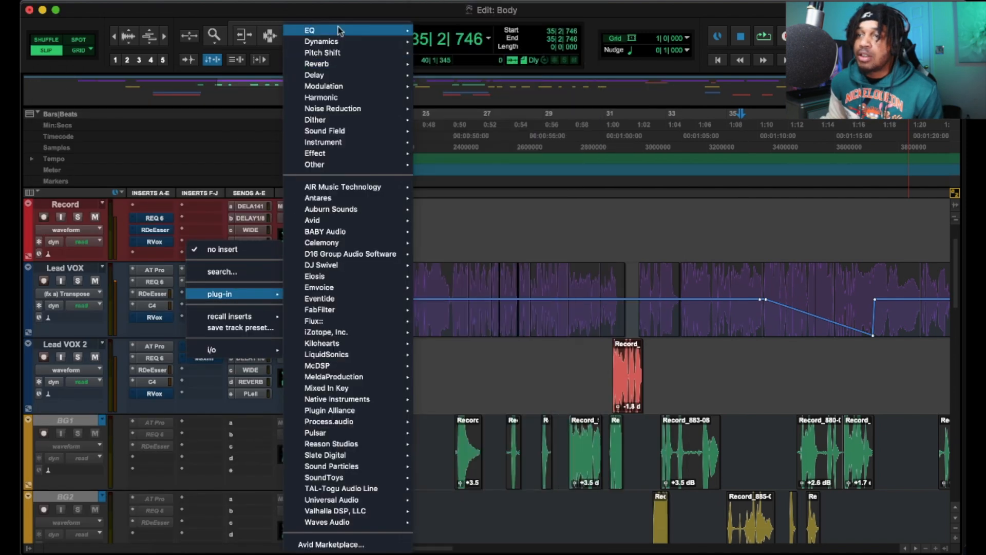
pyautogui.click(443, 228)
# Insert the stereo EQ3 7-Band plug-in on the BEAT track and move its window clear of the track controls
pyautogui.scroll(2, 441, 228)
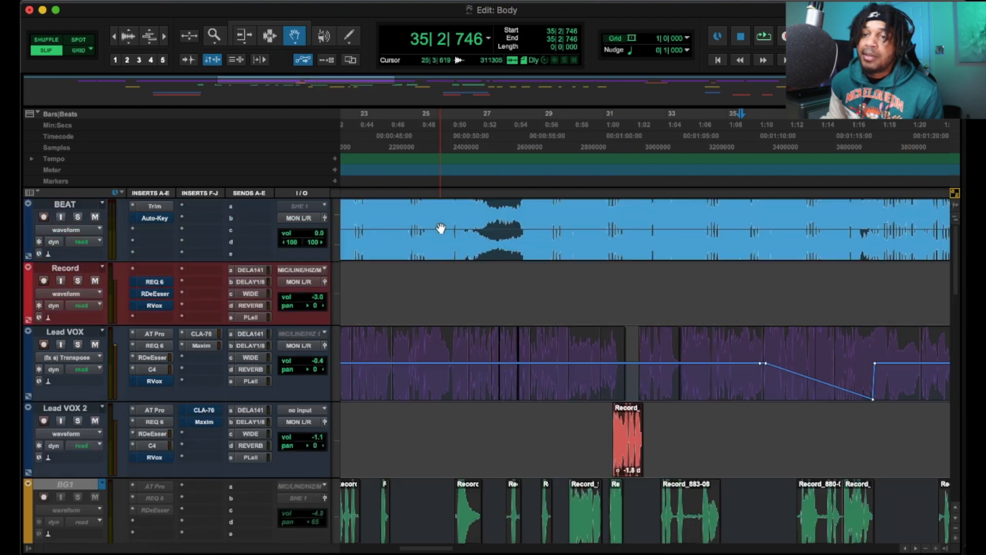
pyautogui.click(163, 232)
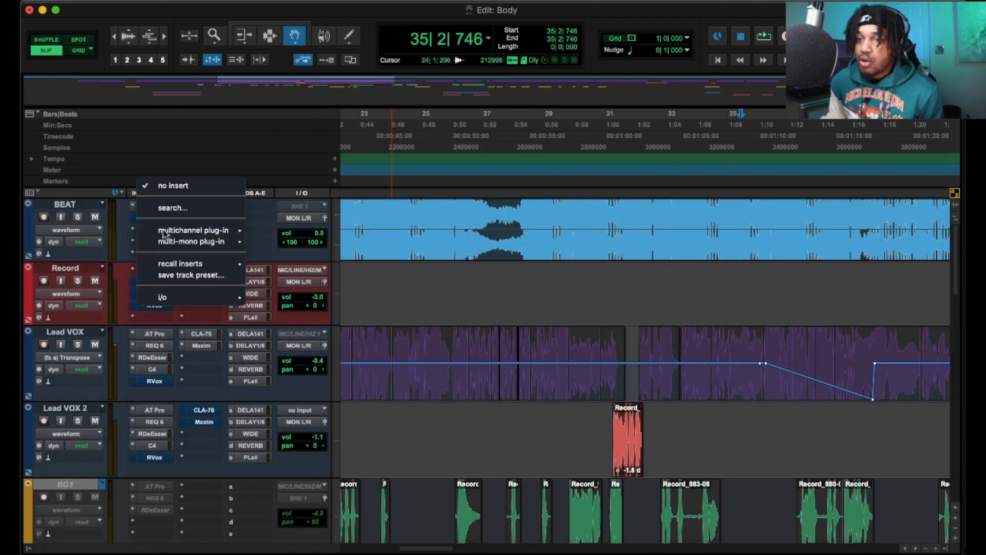
pyautogui.moveTo(203, 230)
pyautogui.moveTo(360, 3)
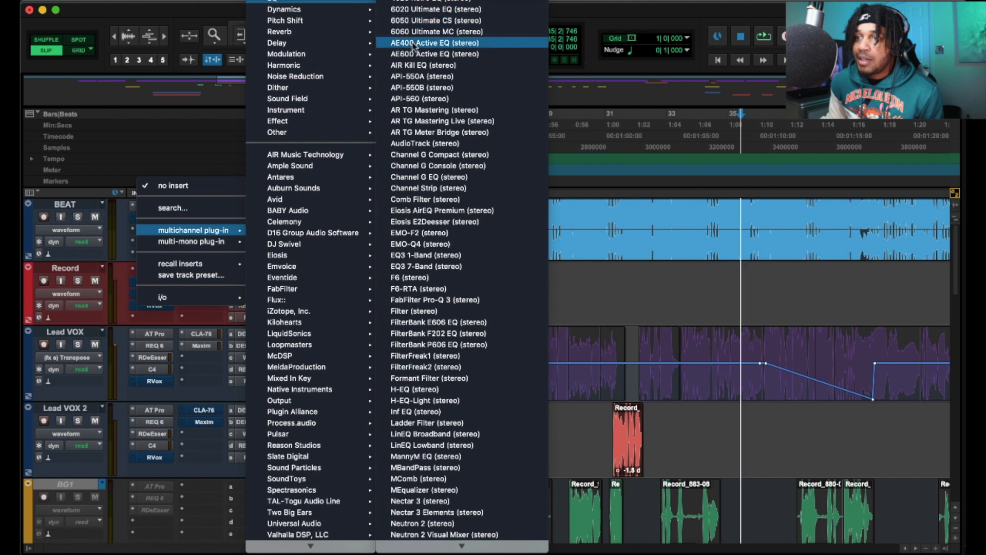
pyautogui.click(423, 268)
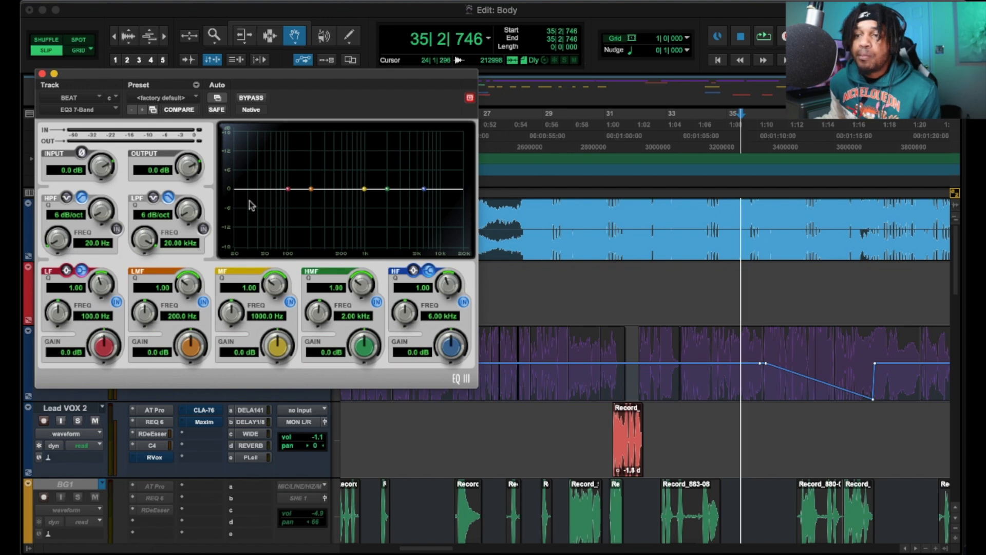
pyautogui.moveTo(178, 77); pyautogui.dragTo(302, 84)
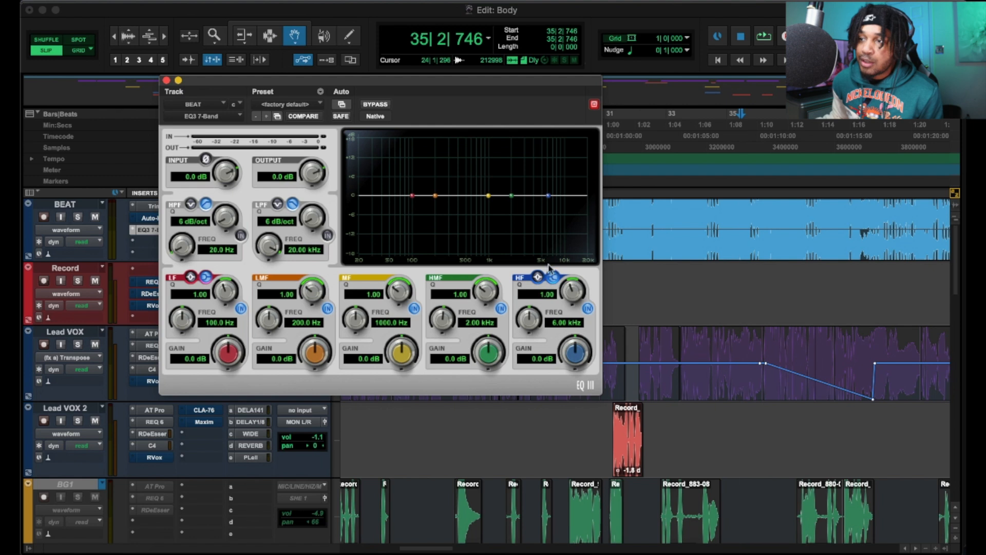
# Switch on the EQ's low-pass filter with a 24 dB/oct slope and enable automation for Low-Pass Freq
pyautogui.moveTo(312, 216); pyautogui.dragTo(325, 125)
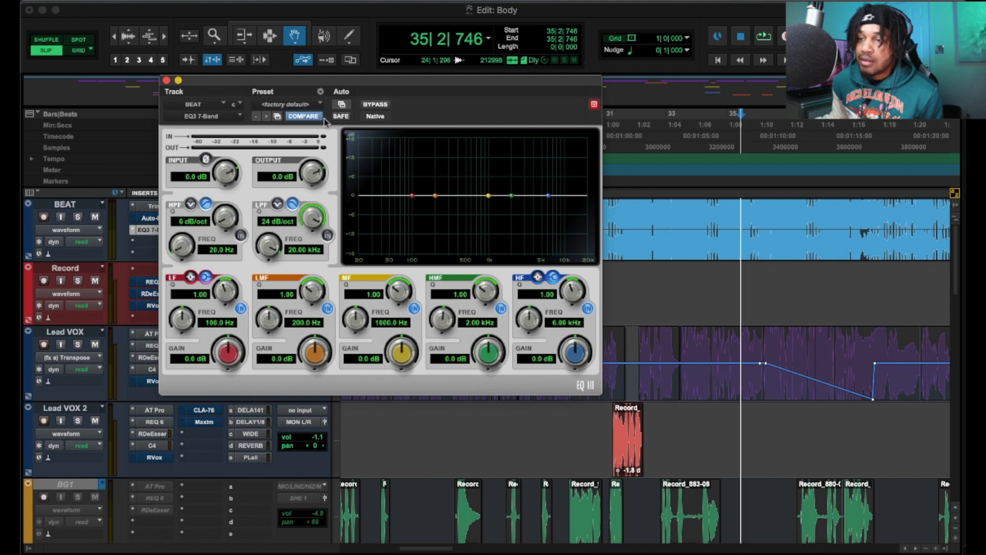
pyautogui.click(327, 235)
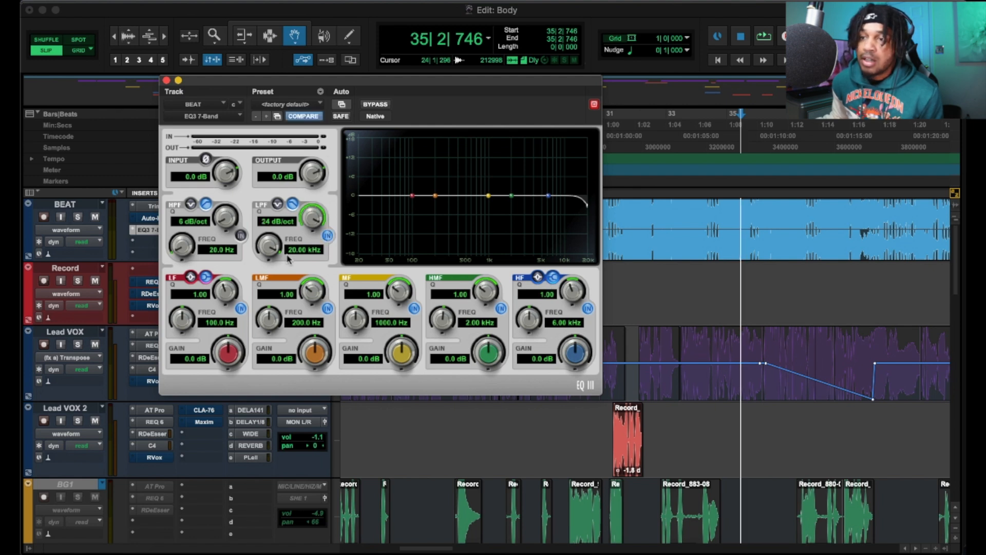
pyautogui.rightClick(268, 245)
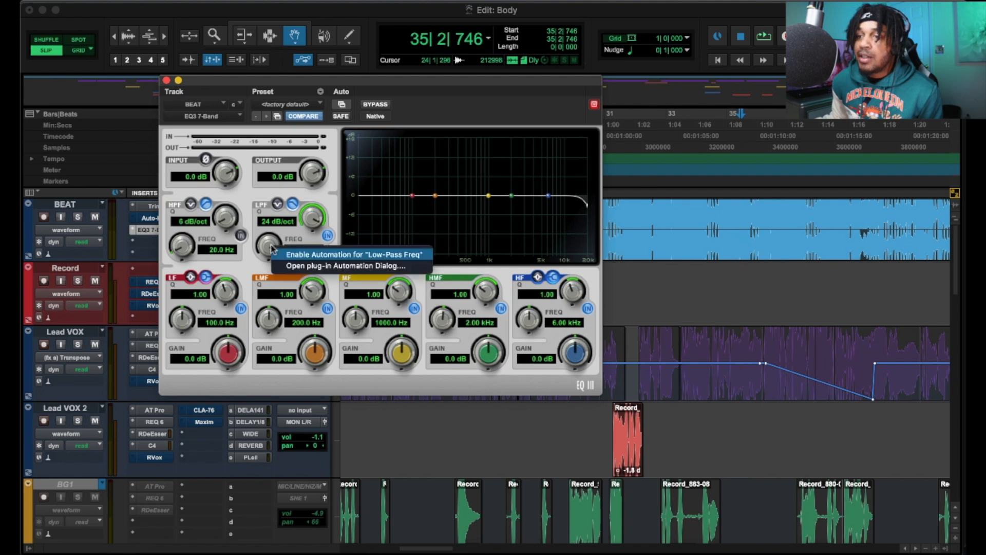
pyautogui.click(301, 252)
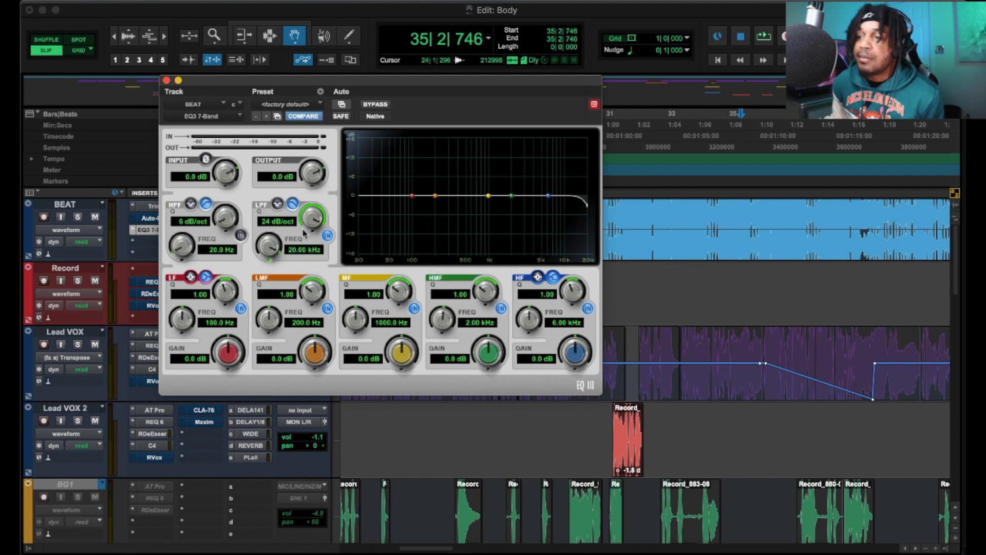
# Show the EQ3 7-Band Low-Pass Freq automation lane on the BEAT track
pyautogui.click(70, 234)
pyautogui.moveTo(87, 286)
pyautogui.click(175, 291)
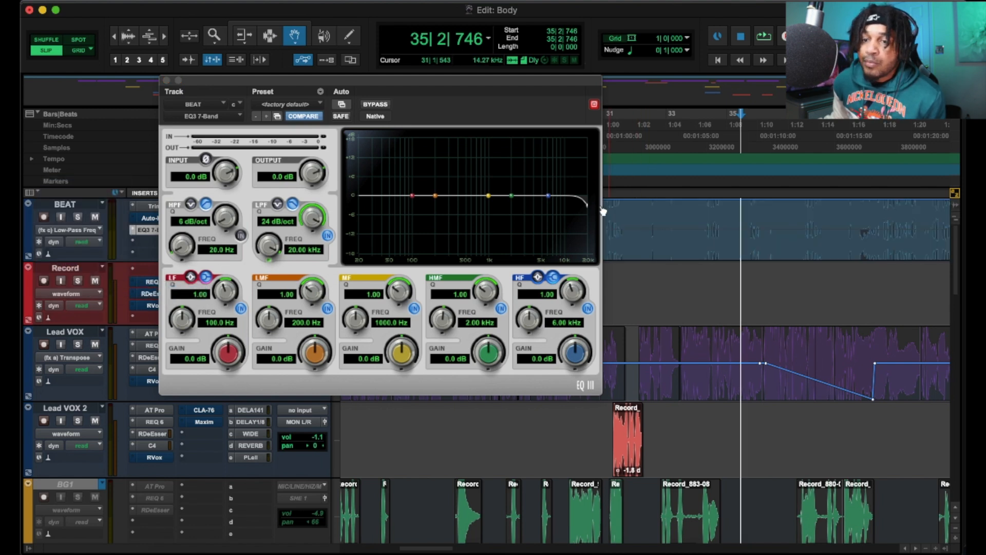
# Set the Lead VOX track's automation mode to off
pyautogui.click(95, 370)
pyautogui.click(88, 360)
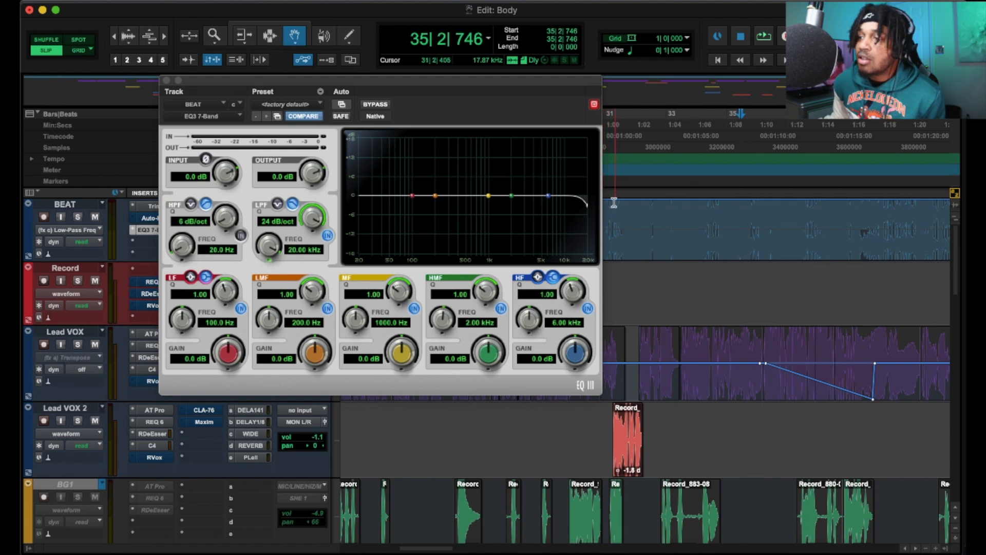
# Shape BEAT's Low-Pass Freq automation into a V-shaped dip from about 1:04 to 1:13, lowest at about 1:08
pyautogui.moveTo(261, 252); pyautogui.dragTo(265, 182)
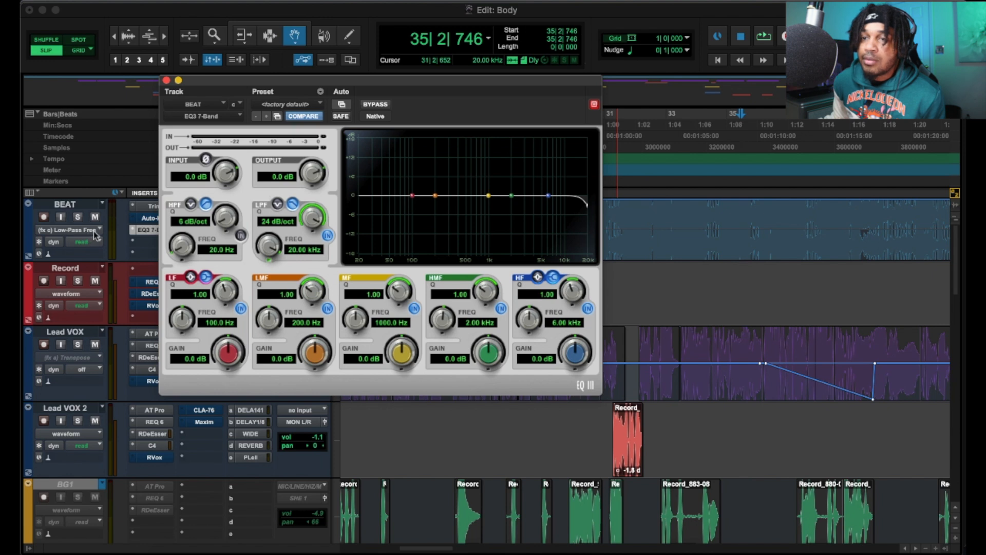
pyautogui.click(674, 204)
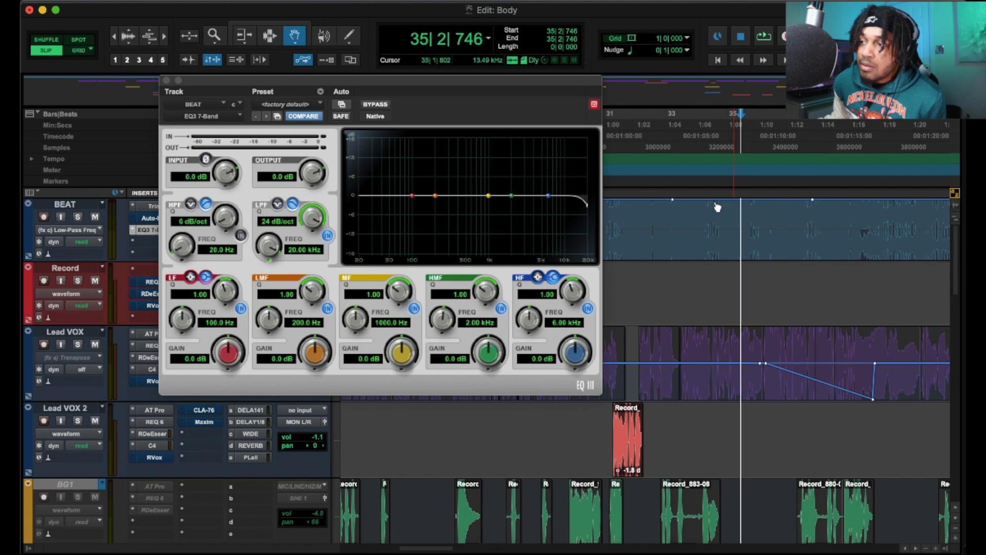
pyautogui.moveTo(739, 200); pyautogui.dragTo(743, 279)
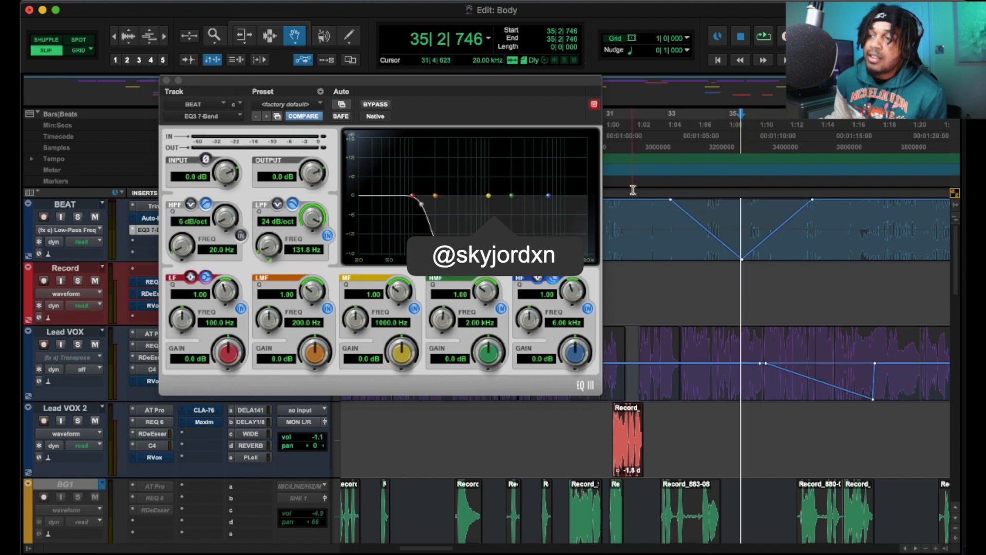
# Play the session from 31|4|294 to audition the low-pass sweep on the beat, then stop
pyautogui.click(630, 195)
pyautogui.press('space')
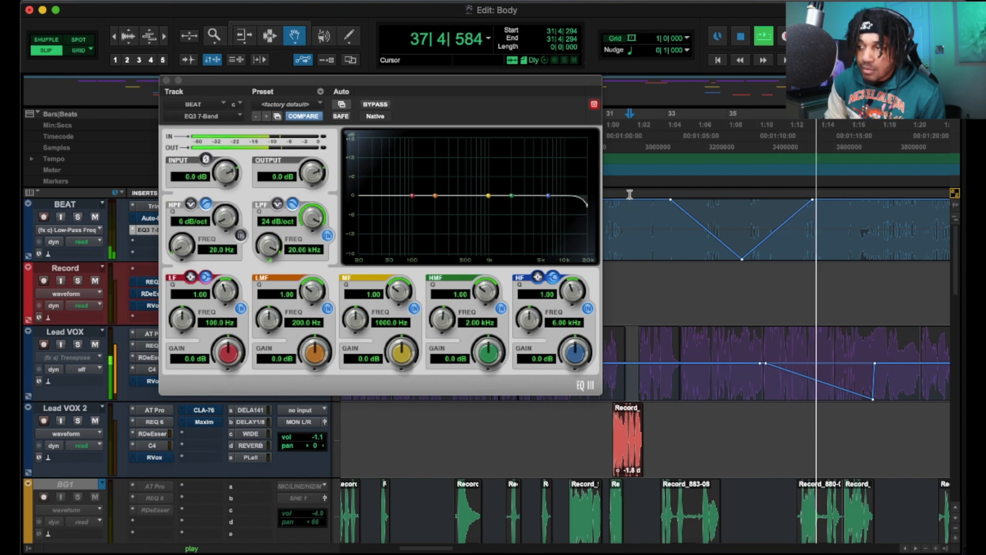
pyautogui.press('space')
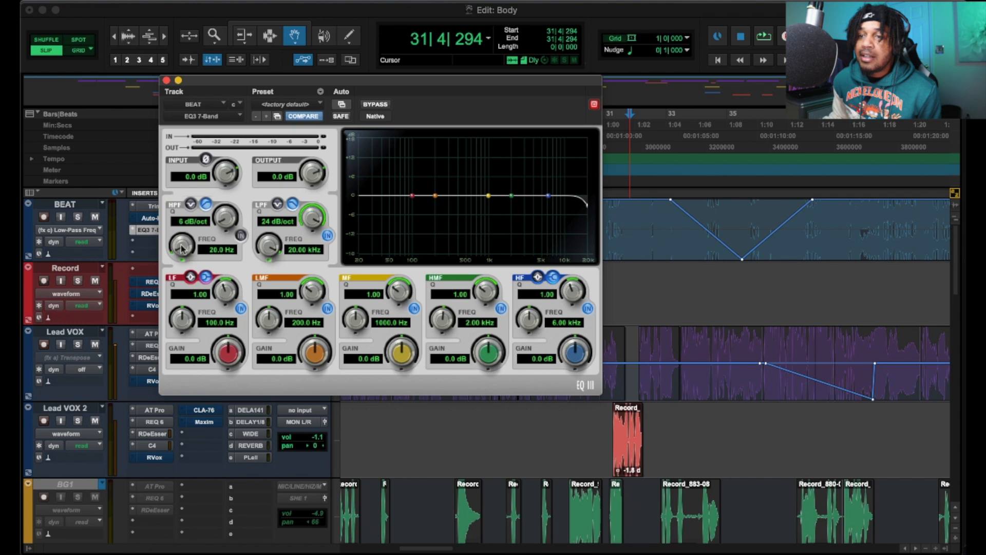
# Set the EQ's high-pass filter to 24 dB/oct and 6.20 kHz, and show the High-Pass Freq automation lane on BEAT
pyautogui.moveTo(181, 226); pyautogui.dragTo(219, 107)
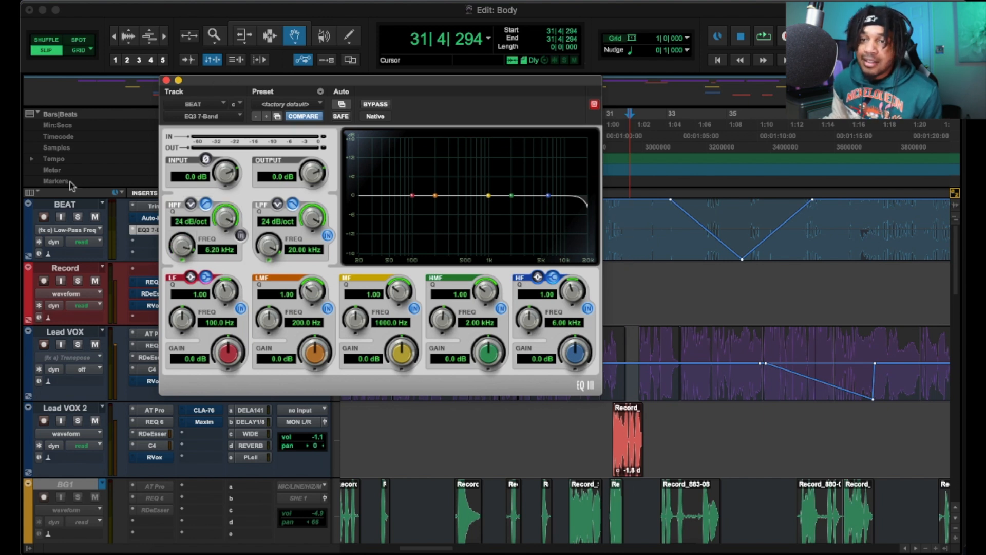
pyautogui.click(63, 230)
pyautogui.moveTo(91, 231)
pyautogui.click(169, 241)
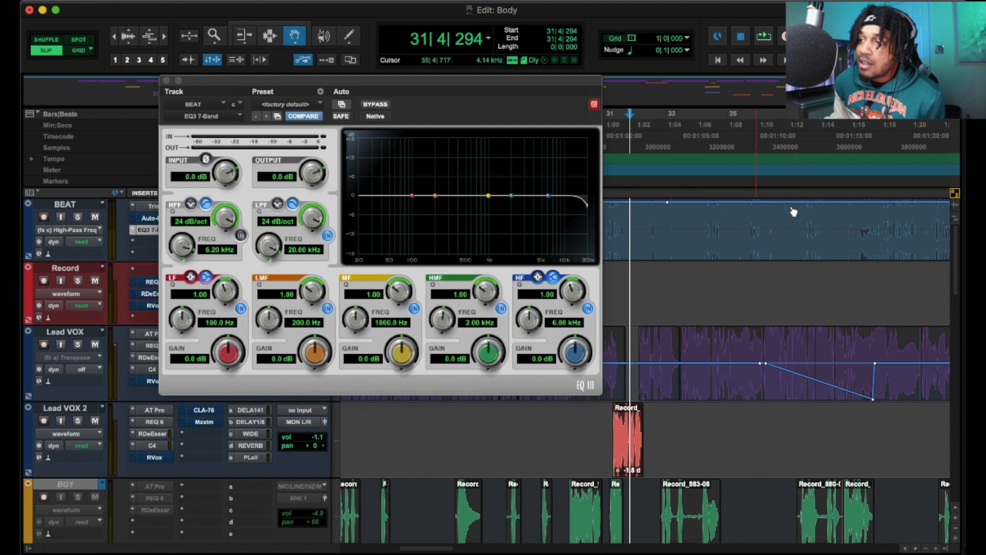
# Dip BEAT's High-Pass Freq automation between about 1:03 and 1:12, lowest near 1:08, and audition it from 32|1|813
pyautogui.moveTo(736, 203); pyautogui.dragTo(741, 265)
pyautogui.click(642, 195)
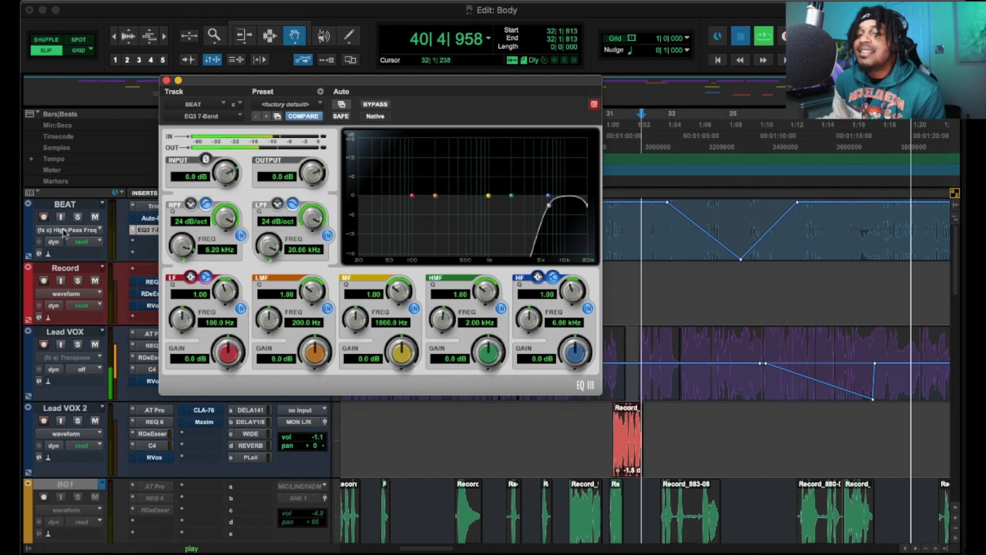
# Set the BEAT track's automation mode to off and return its track view to waveform
pyautogui.click(65, 232)
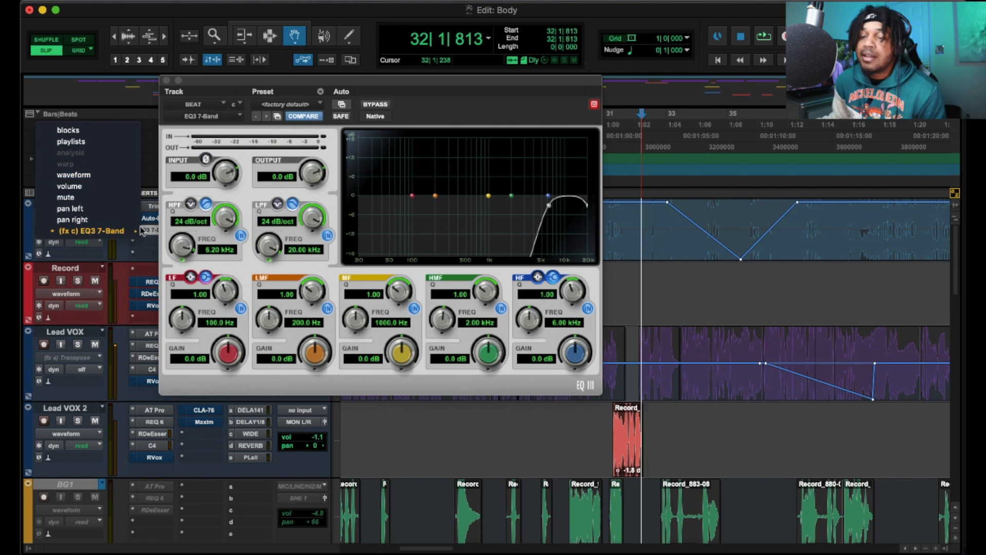
pyautogui.click(114, 255)
pyautogui.click(84, 246)
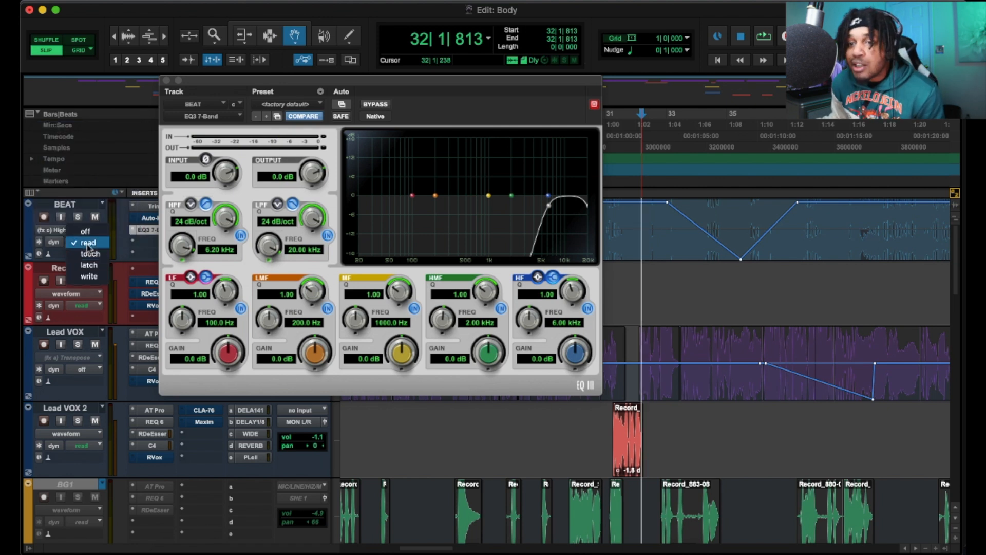
pyautogui.click(92, 232)
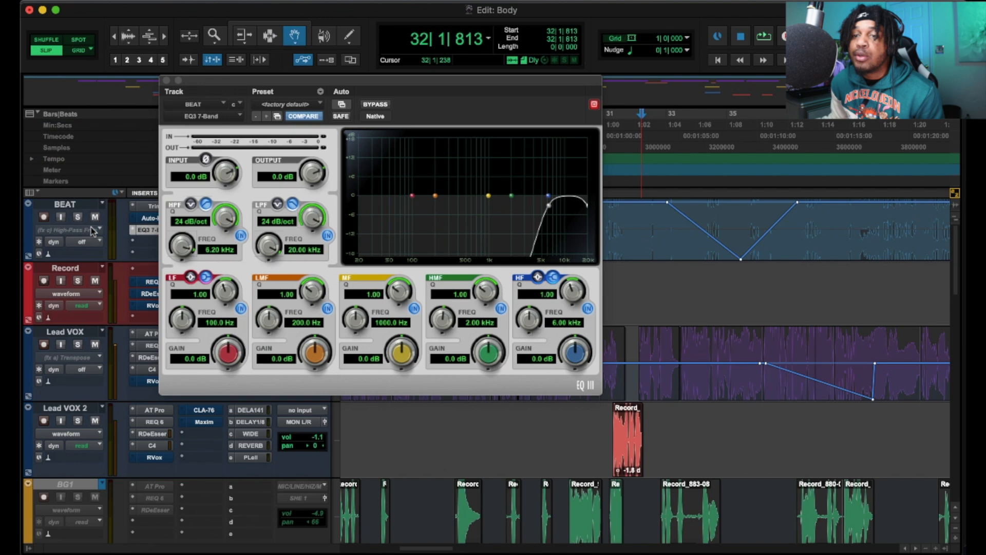
pyautogui.click(92, 232)
pyautogui.click(98, 176)
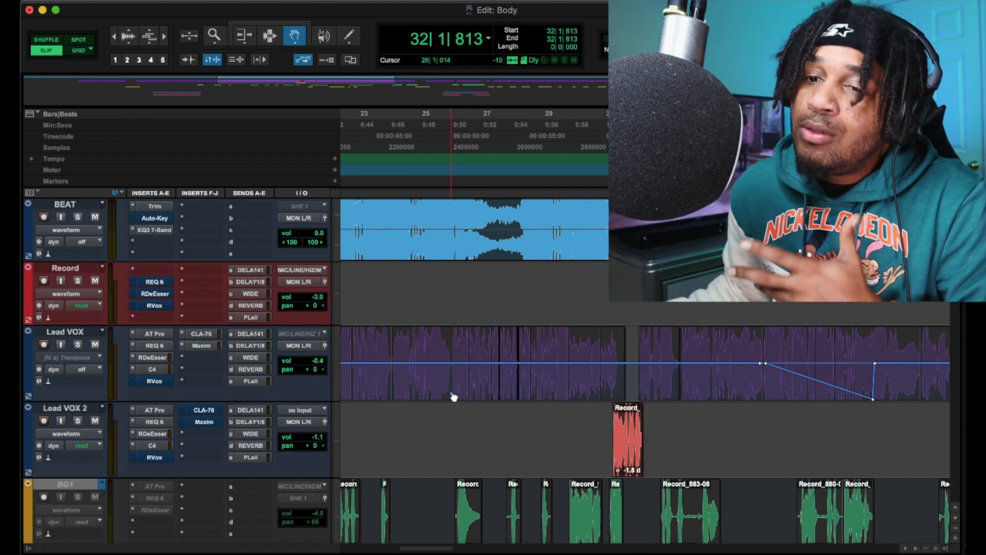
# Show the volume automation lane on the Lead VOX track and set its automation mode to read
pyautogui.click(68, 359)
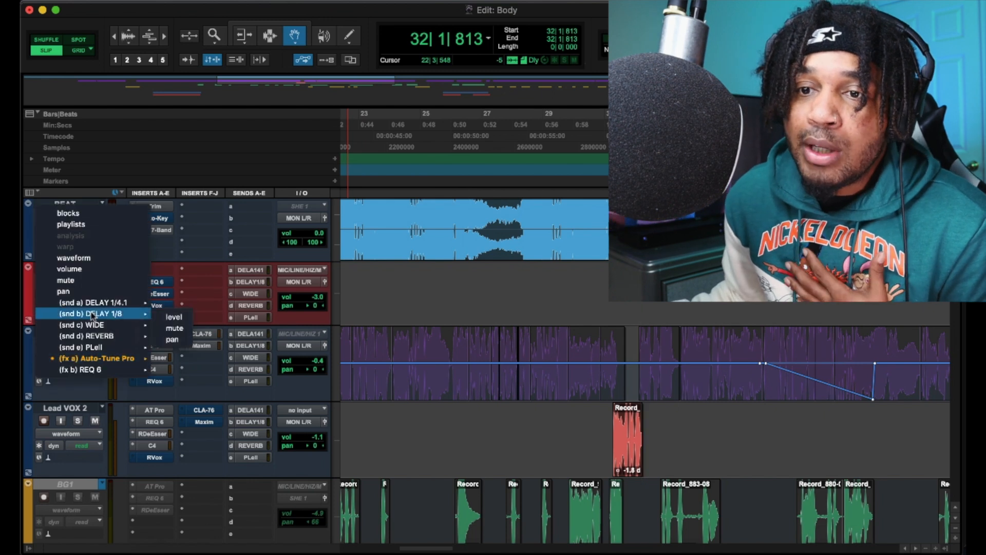
pyautogui.click(106, 268)
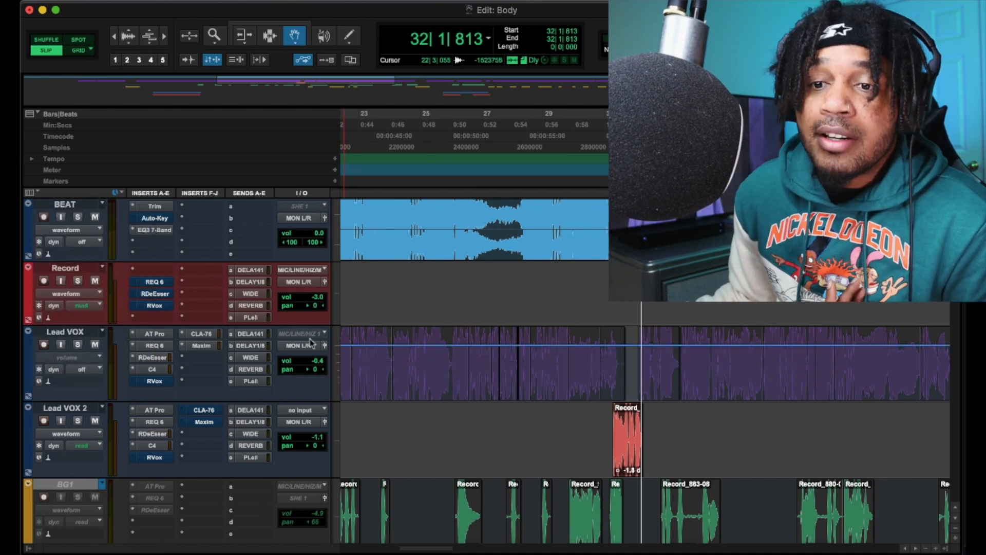
pyautogui.click(84, 370)
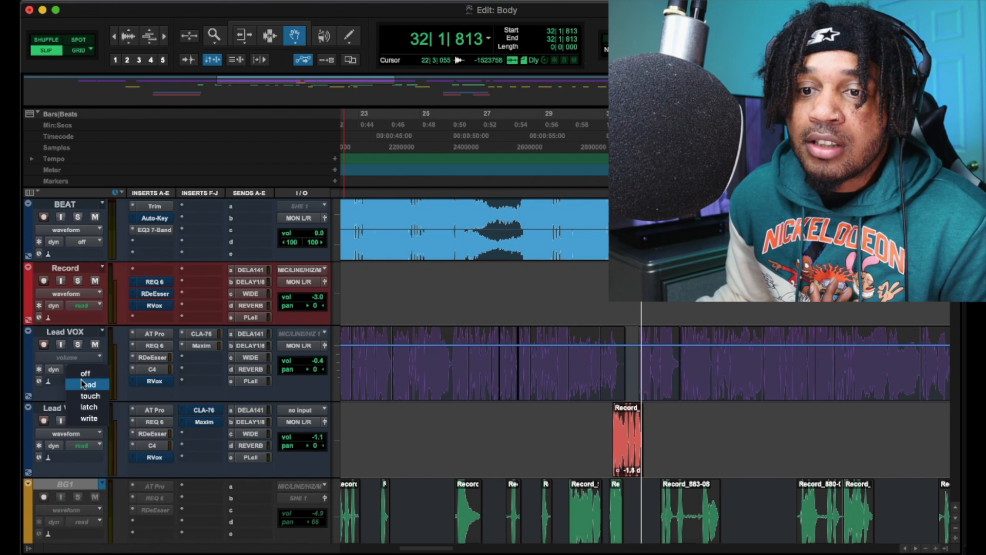
pyautogui.click(84, 385)
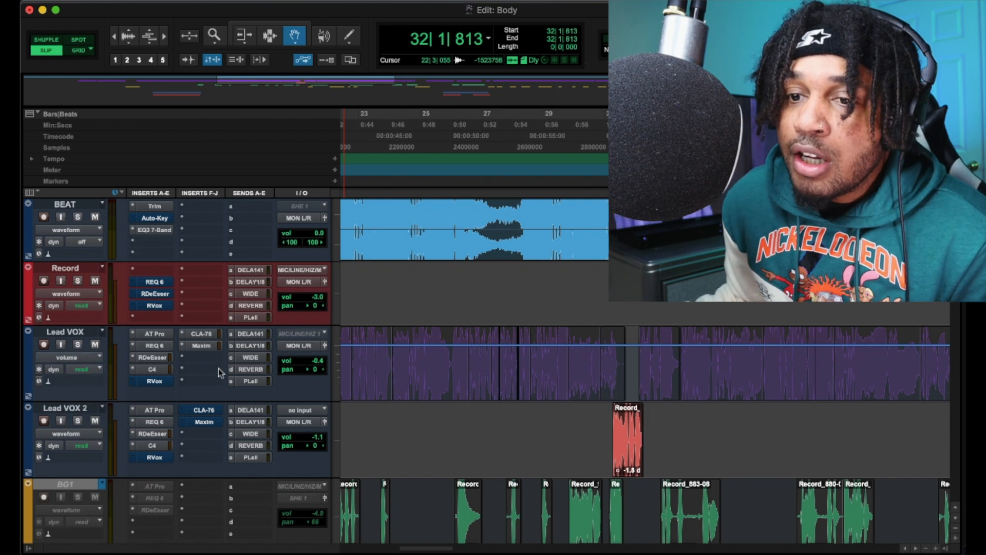
# Add small volume rides to Lead VOX between about 0:46 and 0:57, including +0.5 dB near 0:48 and -3.0 dB near 0:51
pyautogui.click(392, 346)
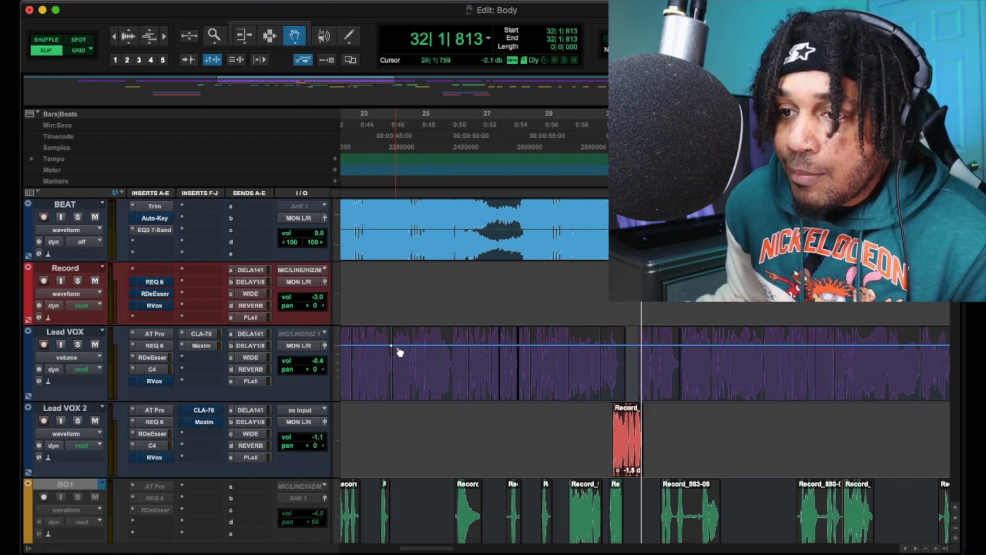
pyautogui.click(401, 348)
pyautogui.click(425, 345)
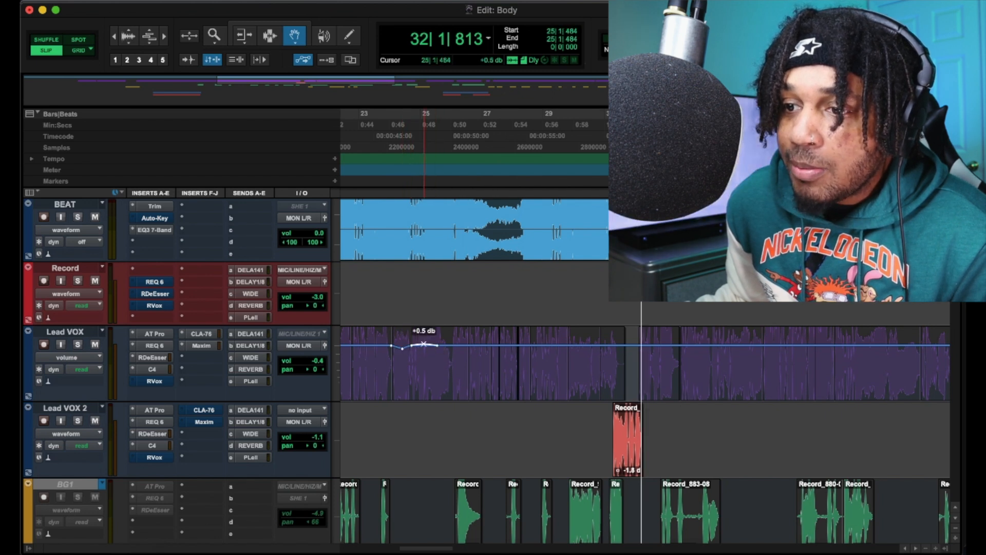
pyautogui.click(444, 346)
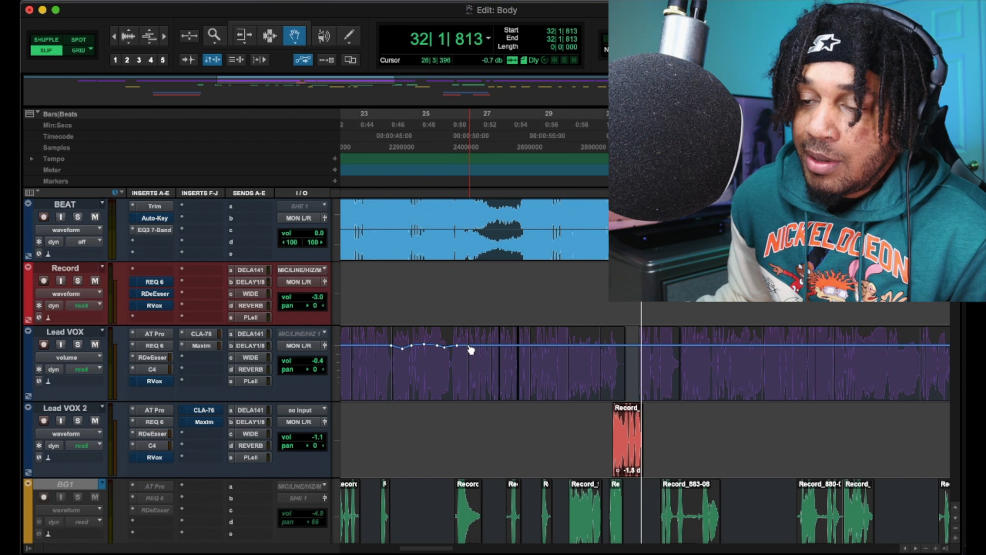
pyautogui.click(492, 346)
pyautogui.moveTo(480, 345); pyautogui.dragTo(480, 349)
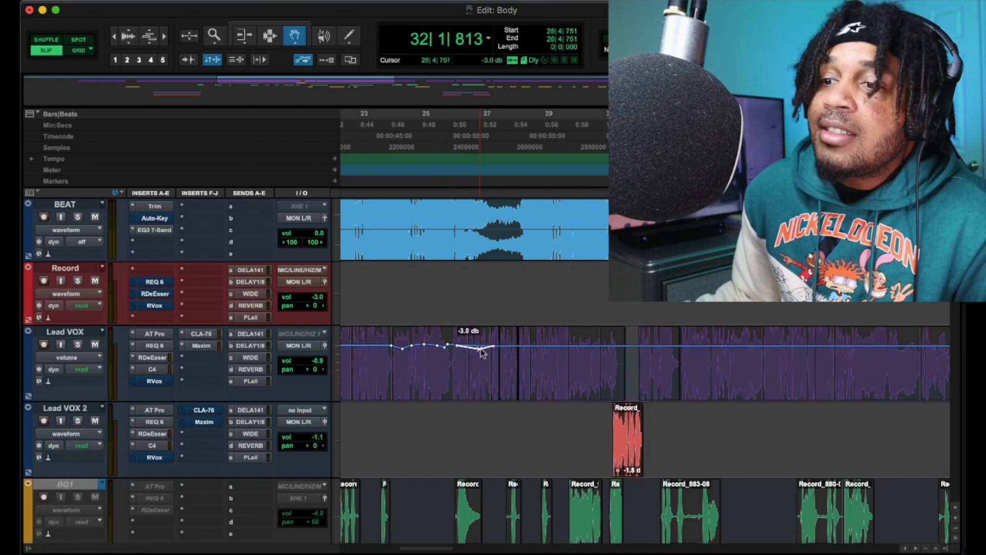
pyautogui.click(520, 344)
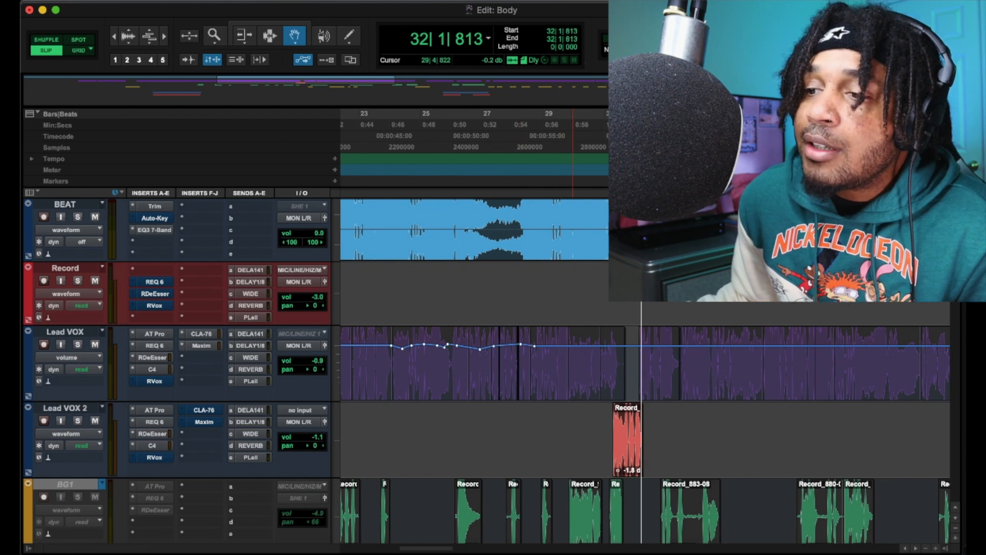
pyautogui.click(555, 346)
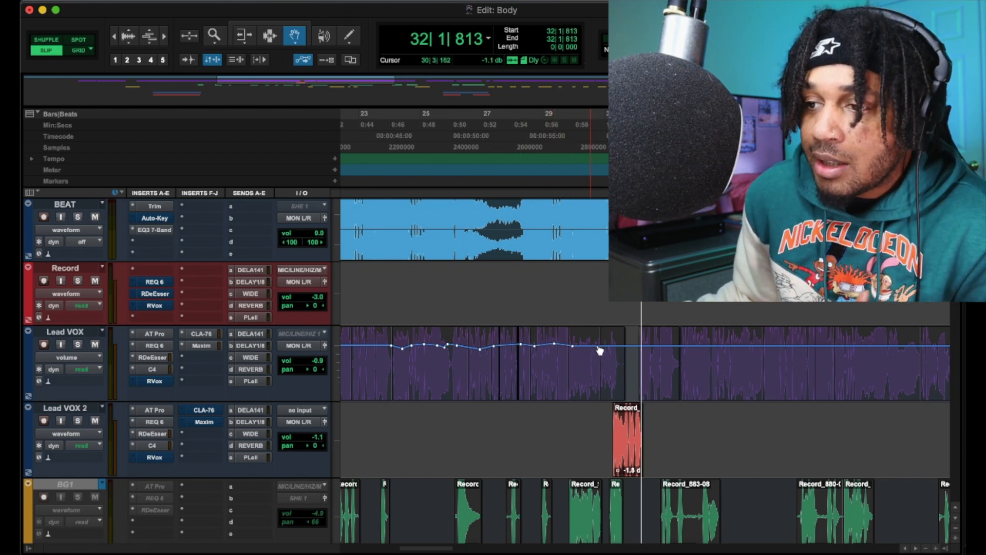
# Add Lead VOX volume points near 0:58 and 0:59, and dip the volume to -11.3 dB between about 1:01 and 1:04
pyautogui.moveTo(598, 346); pyautogui.dragTo(586, 344)
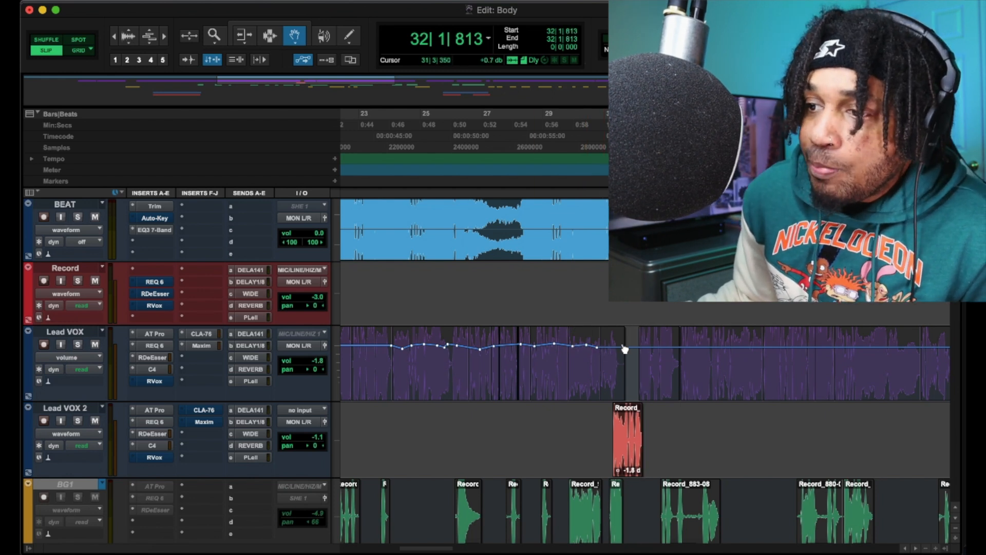
pyautogui.moveTo(625, 353); pyautogui.dragTo(675, 342)
# Open Lead VOX's output window, move it clear of the automation, and audition the volume rides from 23|4|187
pyautogui.click(324, 346)
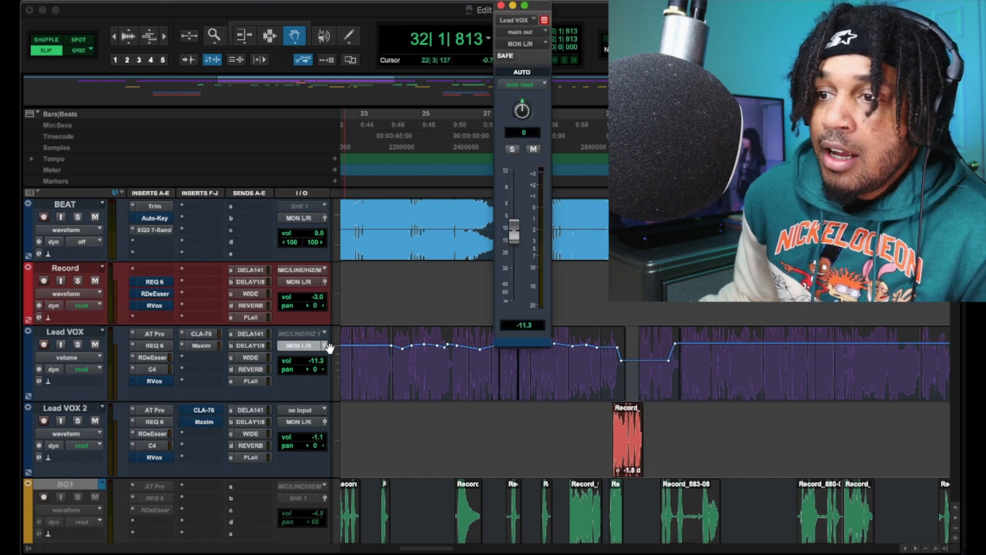
pyautogui.moveTo(521, 6); pyautogui.dragTo(777, 95)
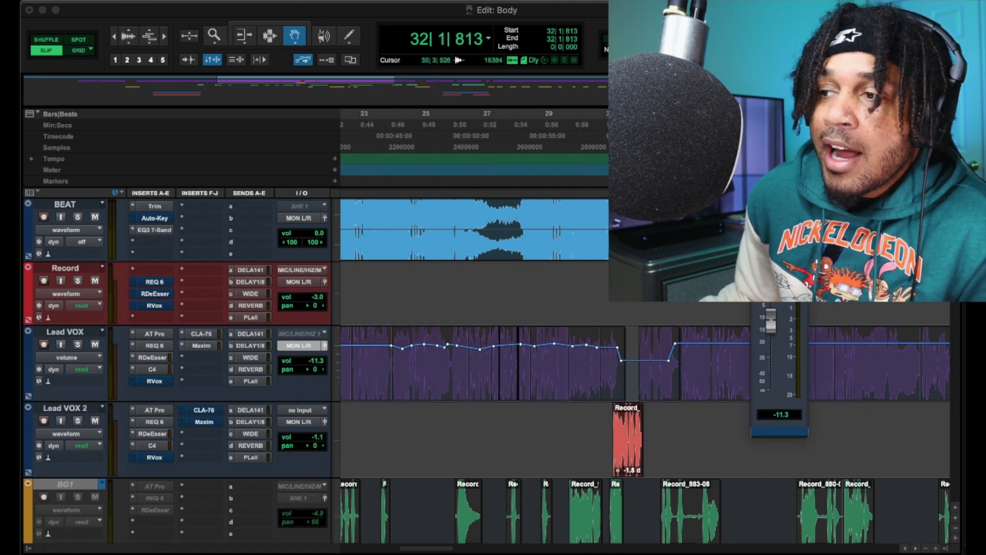
pyautogui.click(384, 193)
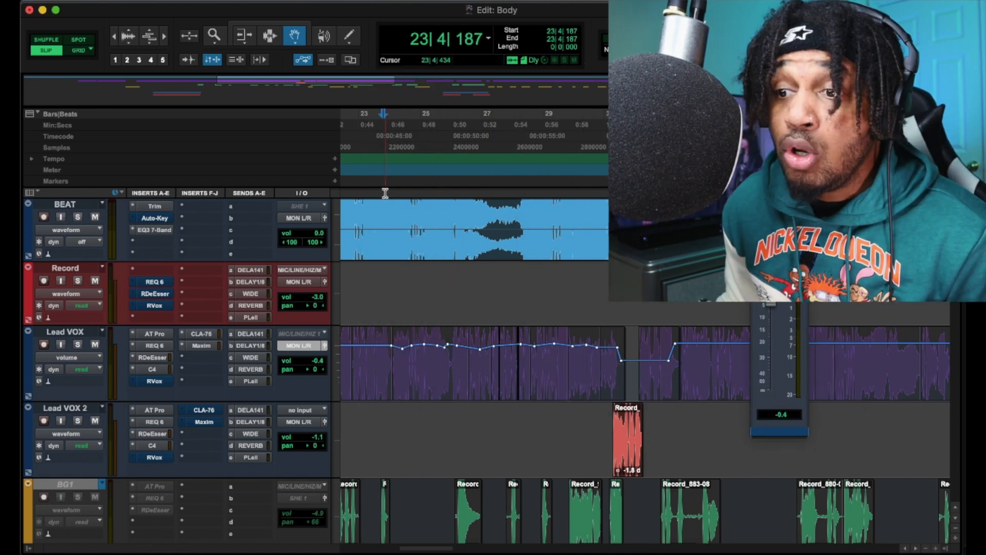
pyautogui.press('space')
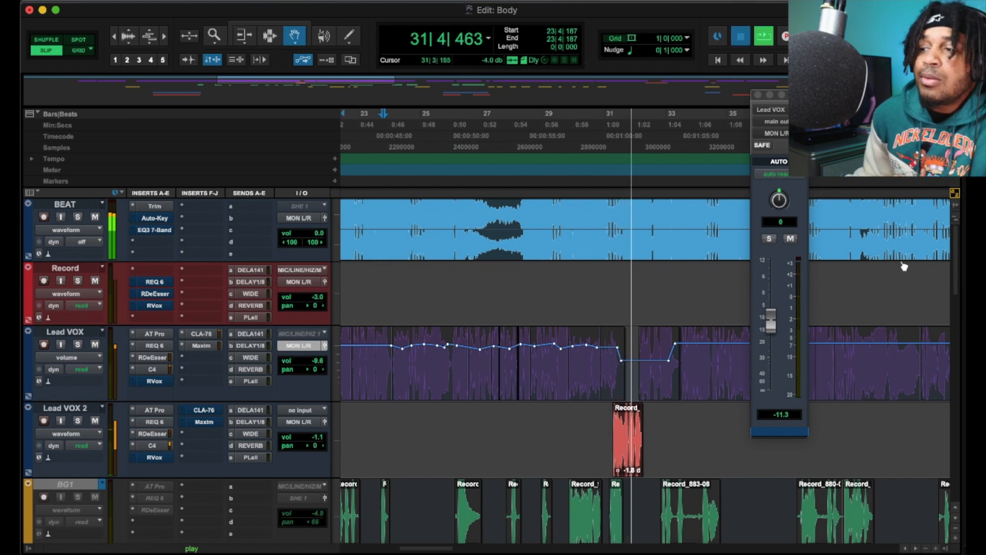
pyautogui.press('space')
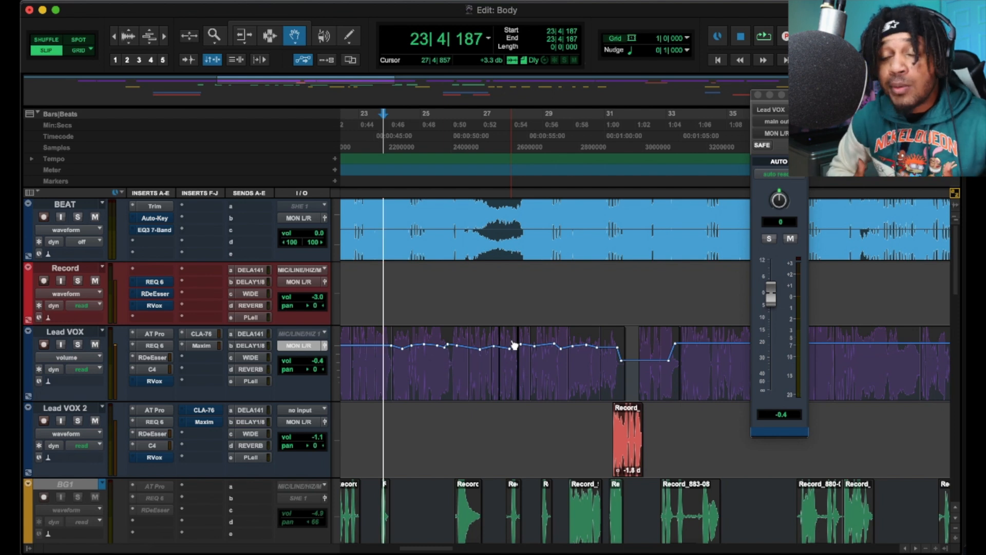
# Raise Lead VOX's volume curve between about 0:51 and 0:59, reaching about +4.5 dB near 0:57, and audition it from 28|4|305
pyautogui.moveTo(480, 343); pyautogui.dragTo(480, 344)
pyautogui.click(485, 344)
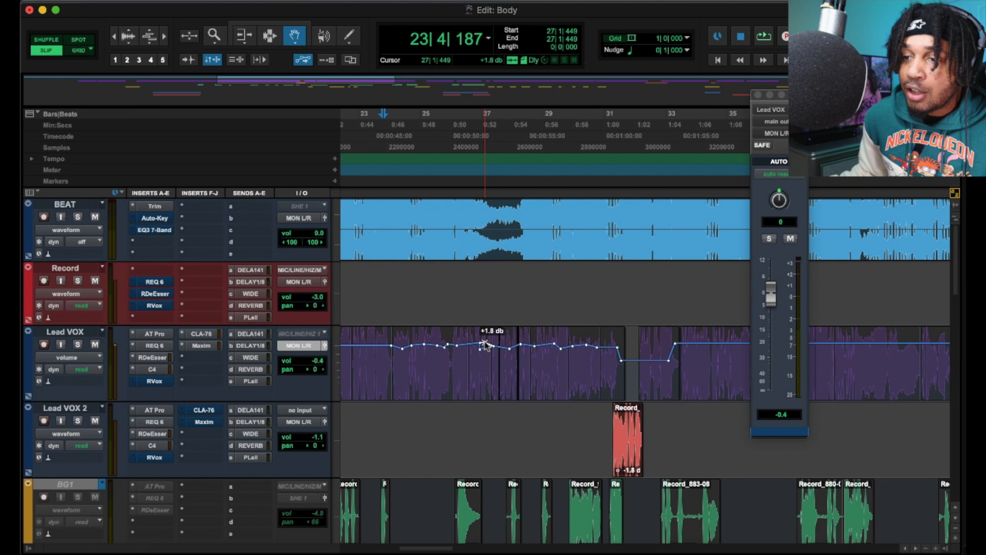
pyautogui.click(511, 345)
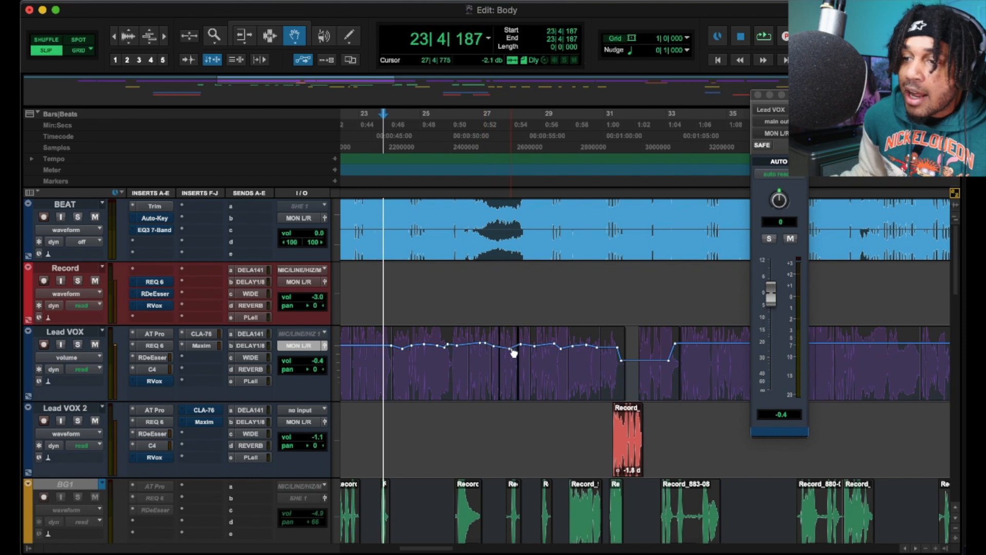
pyautogui.click(562, 344)
pyautogui.moveTo(574, 347)
pyautogui.mouseDown()
pyautogui.moveTo(600, 346)
pyautogui.moveTo(587, 338)
pyautogui.mouseUp()
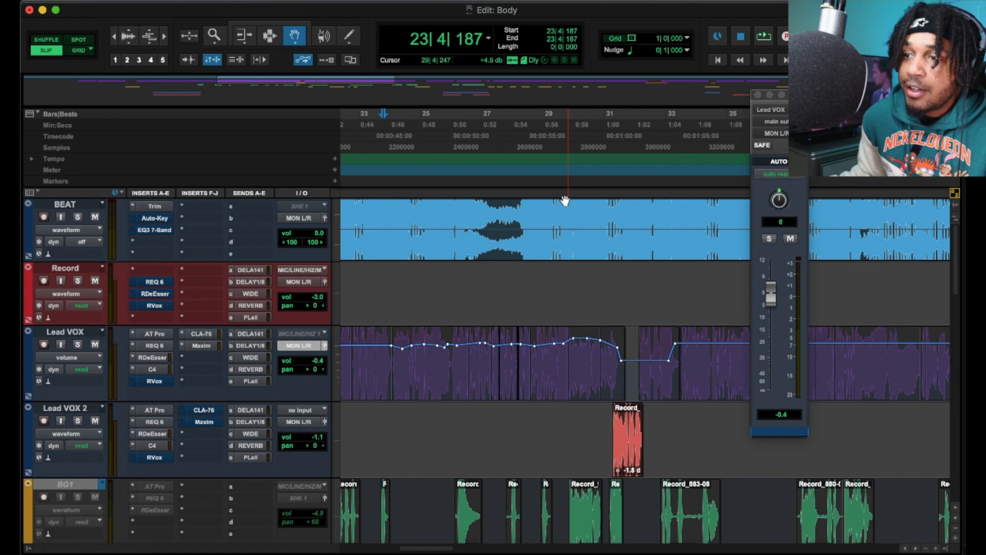
pyautogui.click(537, 195)
pyautogui.press('space')
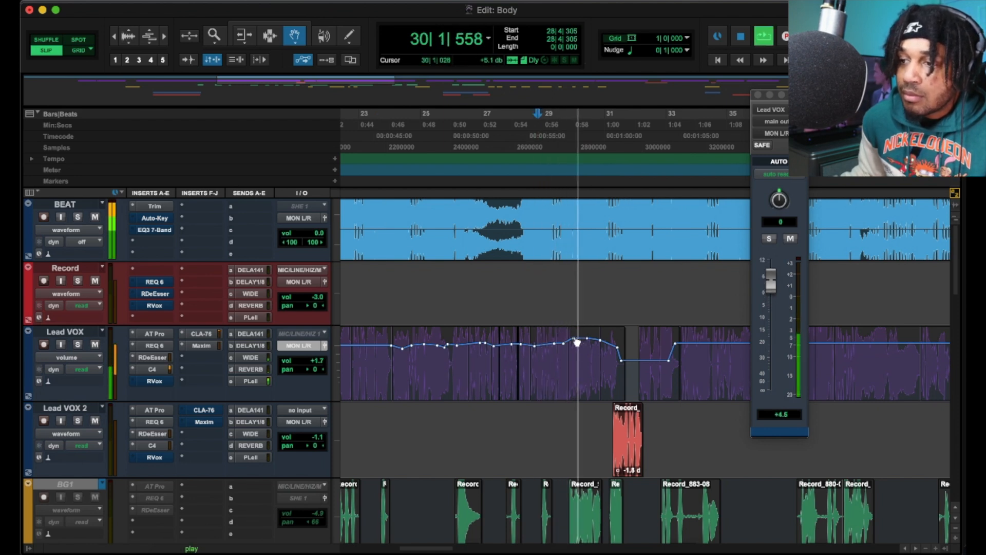
pyautogui.press('space')
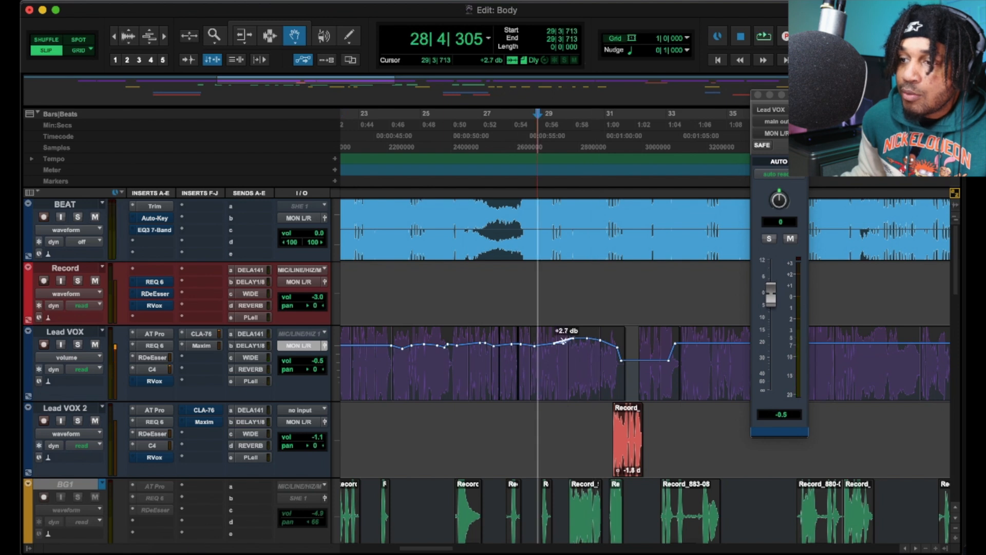
# Lower the Lead VOX volume peak to about +3.0 dB near 0:57, smooth the following points, and audition from 29|1|743
pyautogui.click(574, 340)
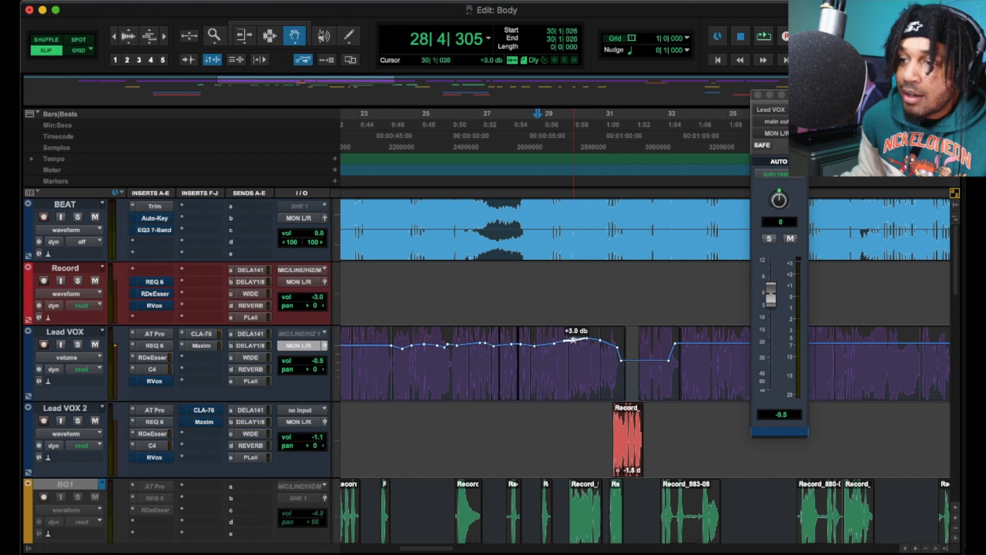
pyautogui.click(587, 339)
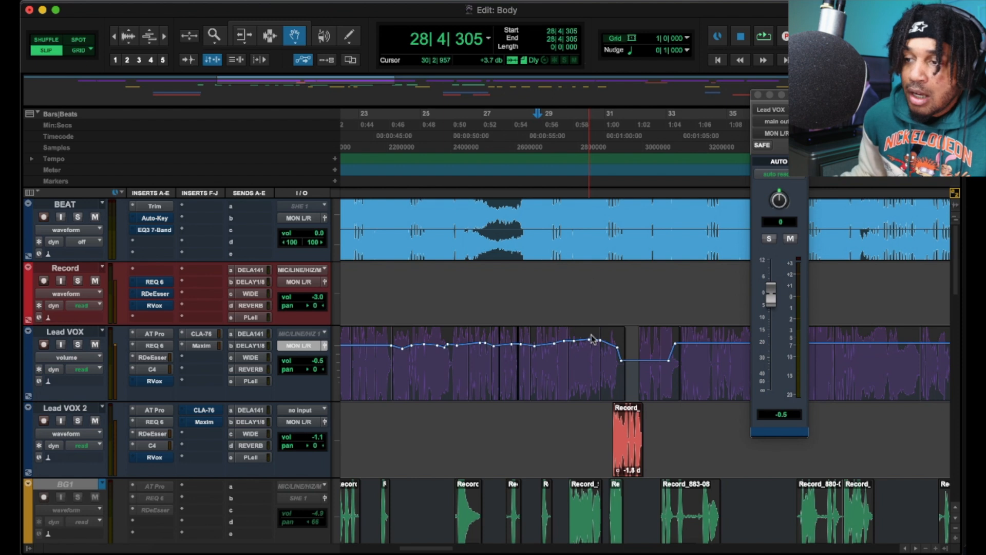
pyautogui.click(548, 188)
pyautogui.press('space')
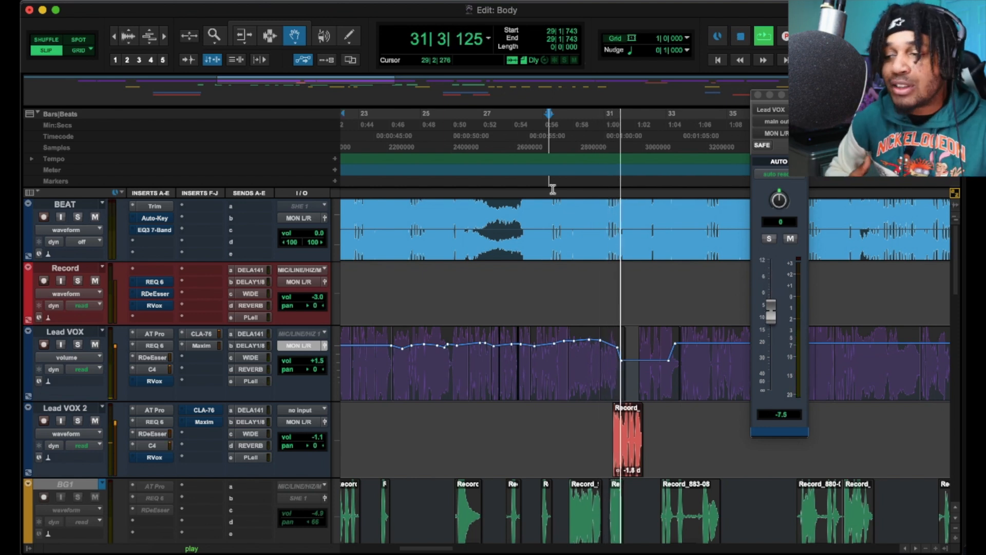
pyautogui.press('space')
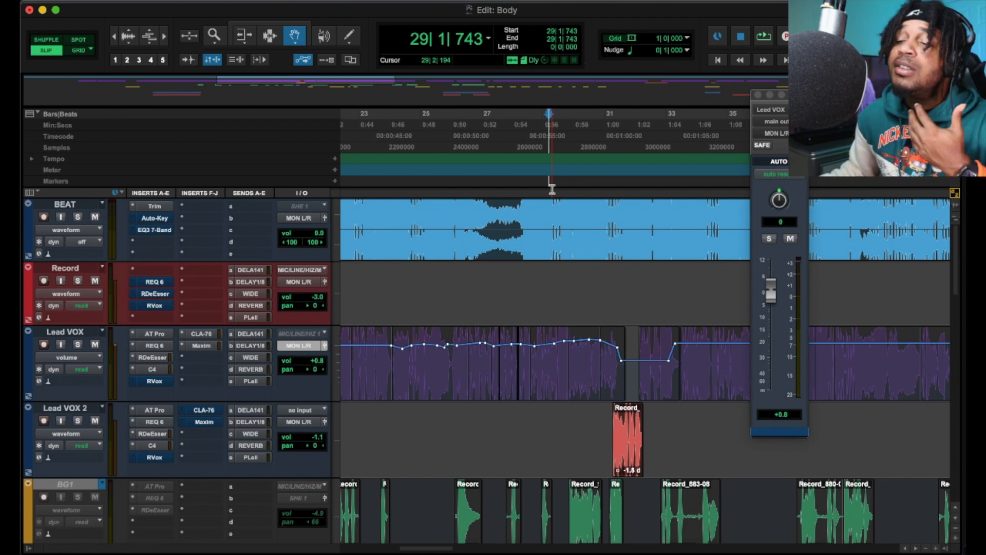
pyautogui.click(489, 347)
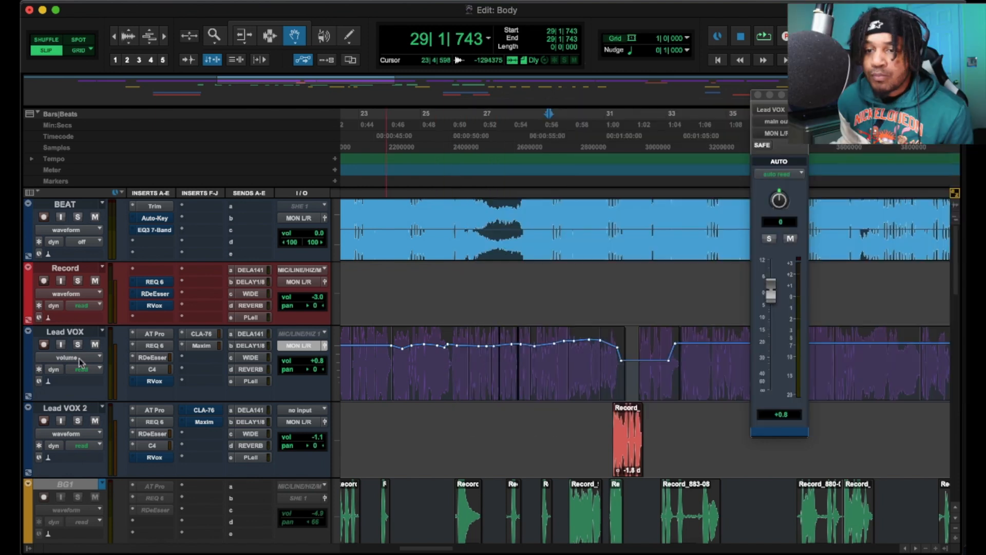
# Show Lead VOX's REVERB send level lane, boost the send between about 0:57 and 1:01, and audition it
pyautogui.click(80, 360)
pyautogui.moveTo(98, 395)
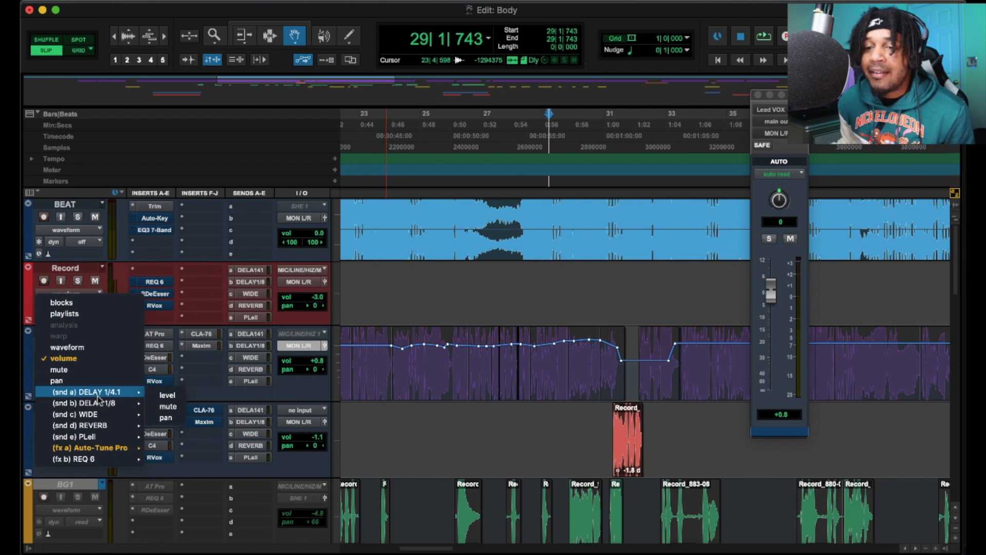
pyautogui.moveTo(98, 426)
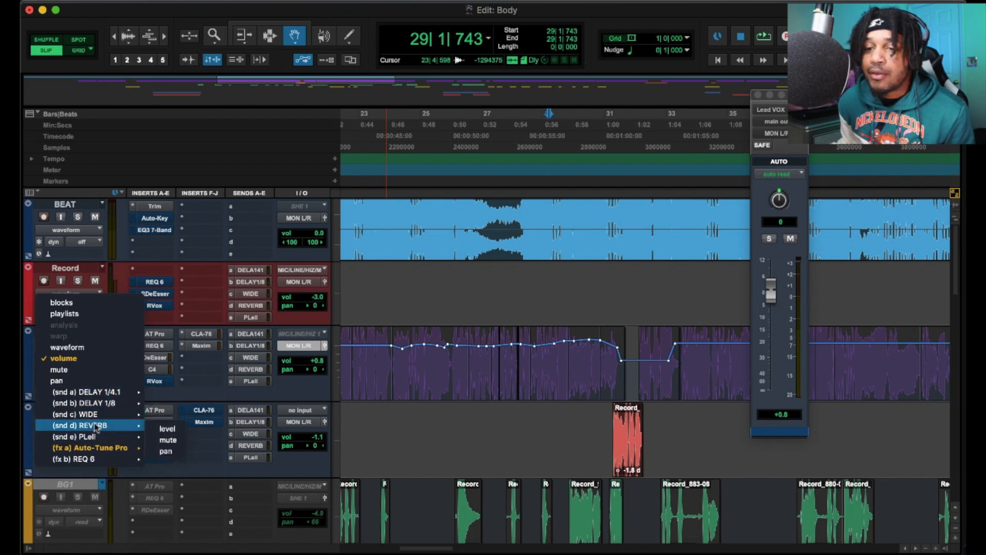
pyautogui.click(167, 430)
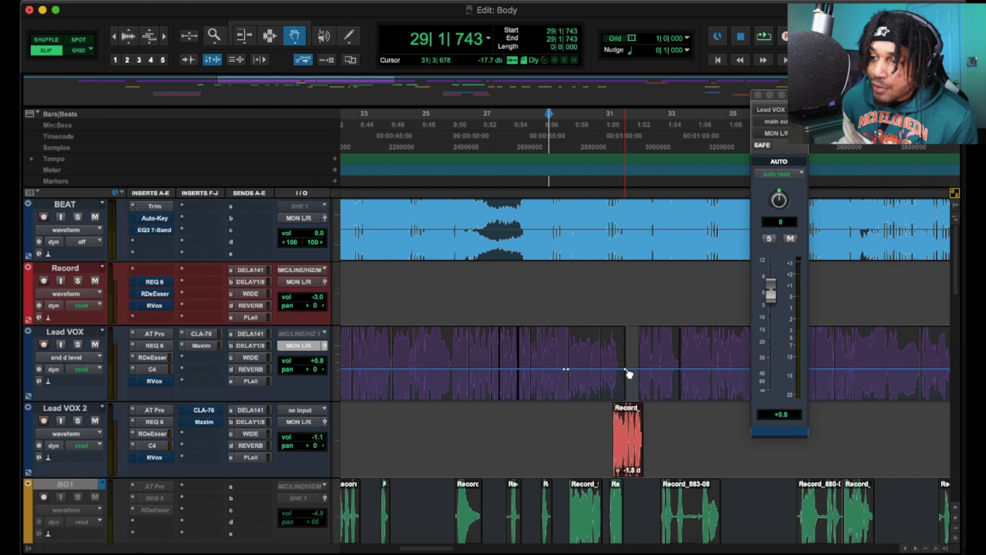
pyautogui.moveTo(603, 369); pyautogui.dragTo(625, 338)
pyautogui.press('space')
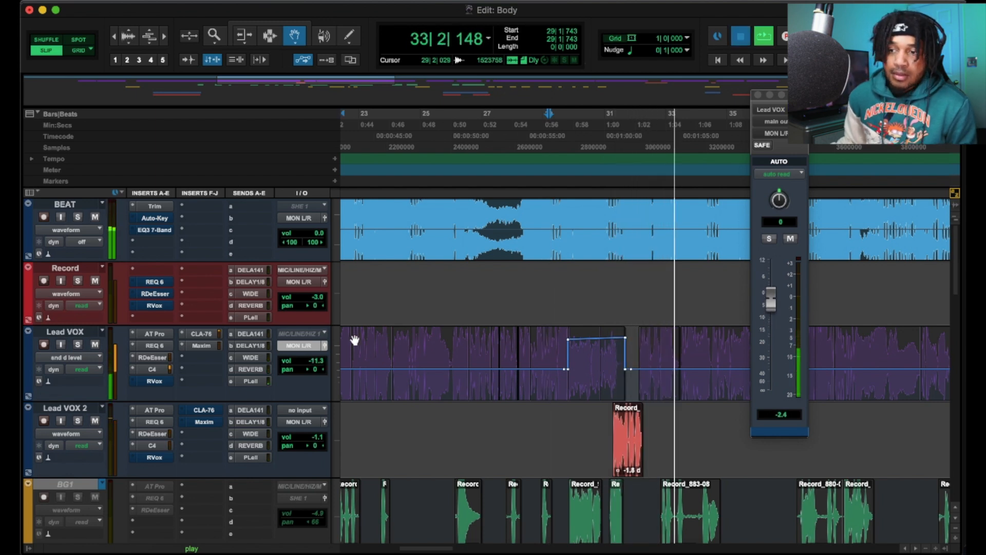
pyautogui.press('space')
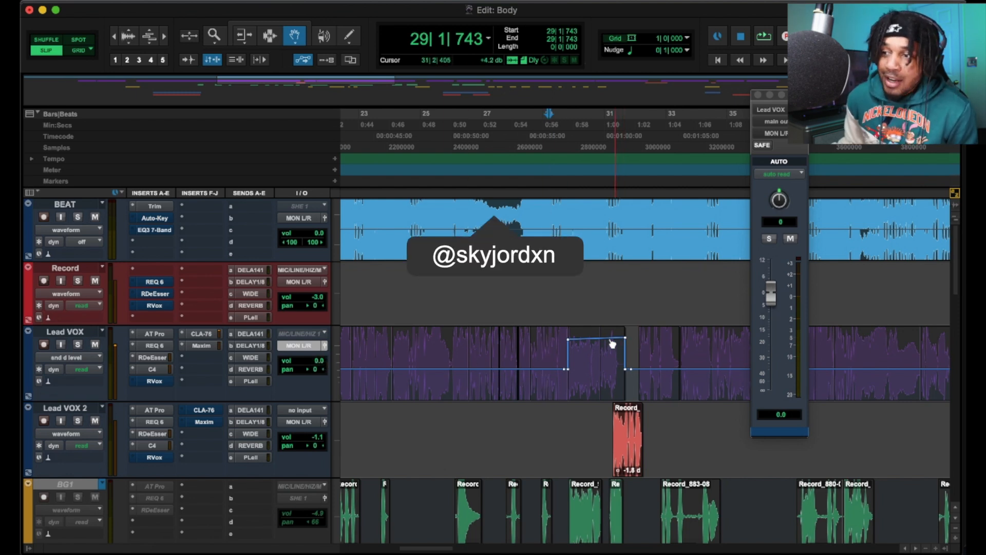
# Ramp Lead VOX's reverb send down between about 0:59 and 1:01, remove the leftover peak point, and audition from 29|1|743
pyautogui.moveTo(607, 339); pyautogui.dragTo(625, 385)
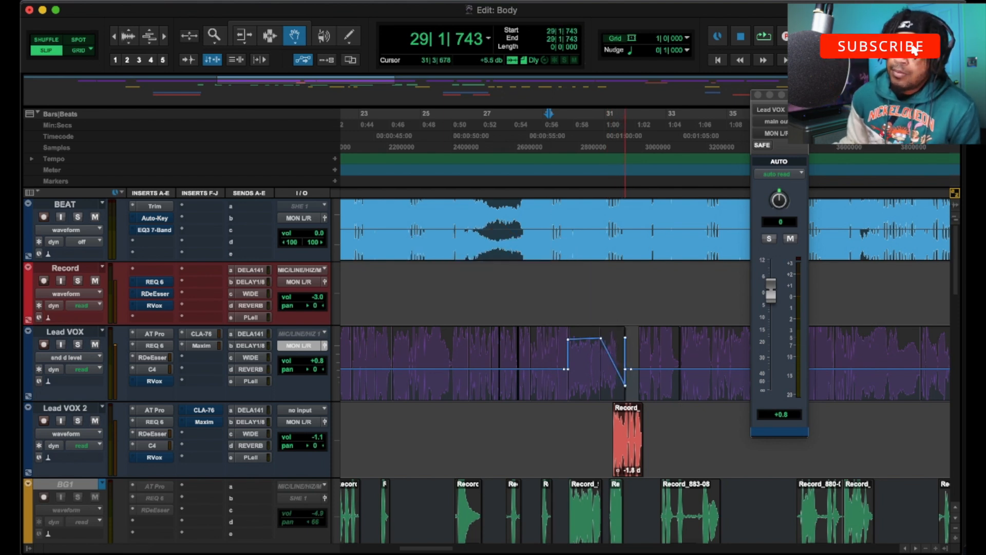
pyautogui.click(625, 370)
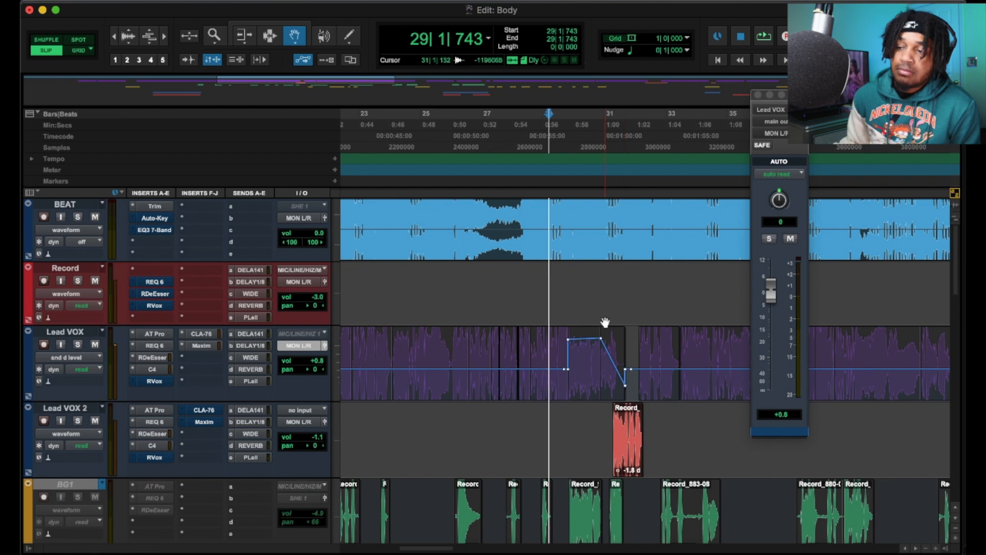
pyautogui.press('space')
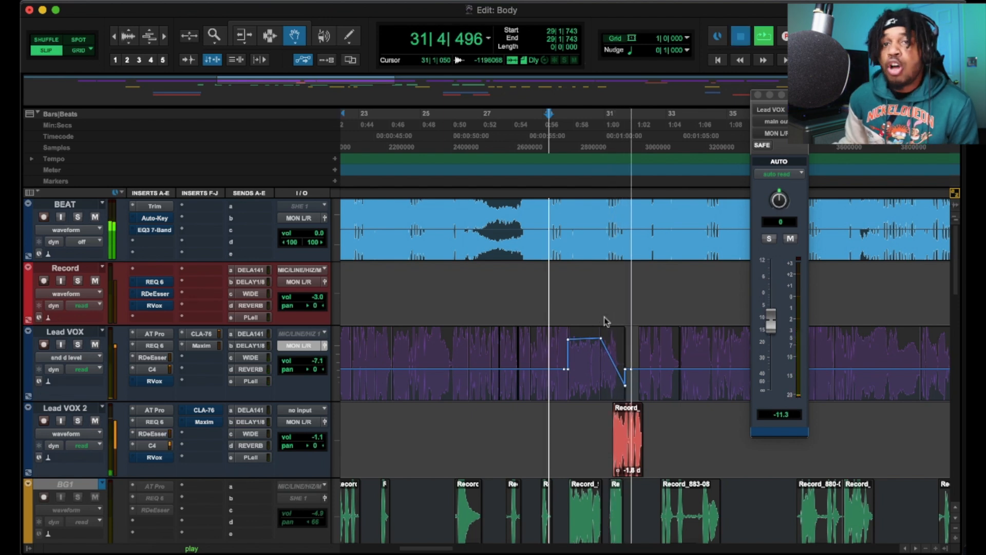
pyautogui.press('space')
# Undo the reverb send automation edits on Lead VOX
pyautogui.press('super+z')
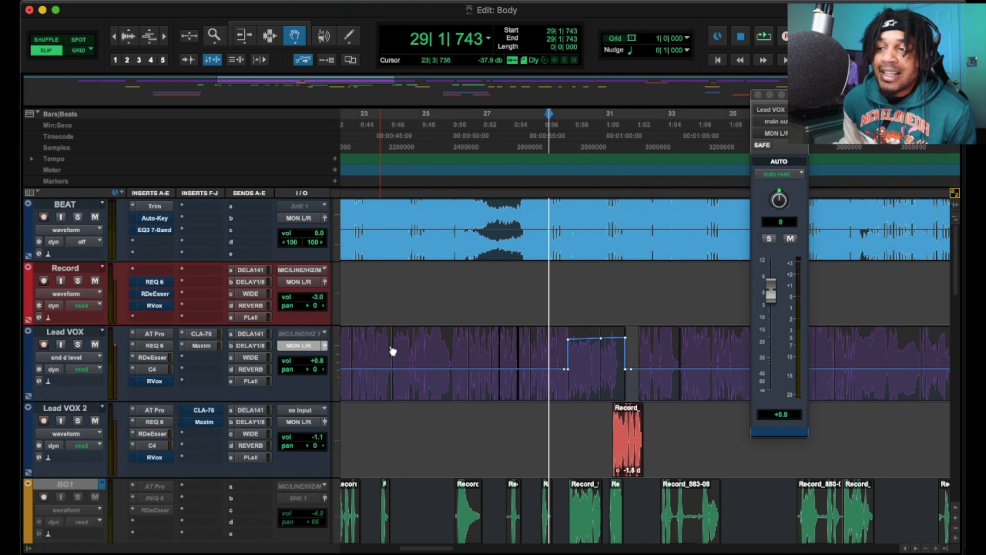
pyautogui.press('super+z')
pyautogui.press('super+z')
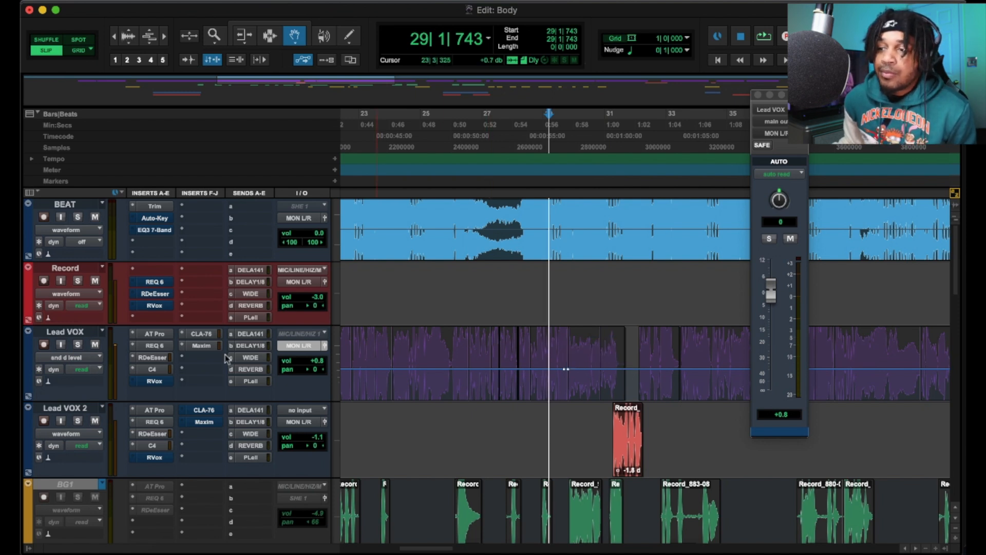
# Show Lead VOX's DELAY 1/4.1 send level lane, raise it to about +4.6 dB between 1:00 and 1:02, and drop it to minimum after
pyautogui.click(74, 358)
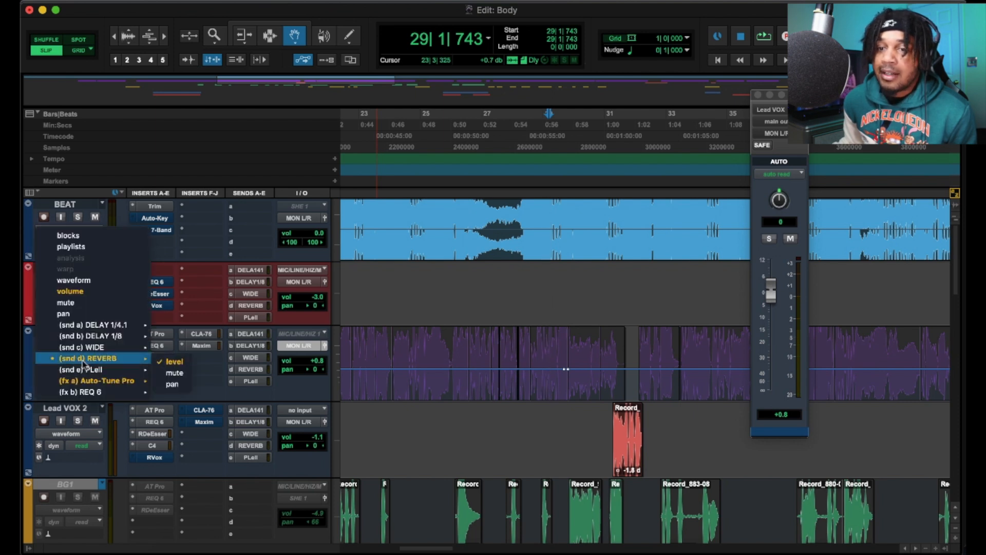
pyautogui.moveTo(91, 336)
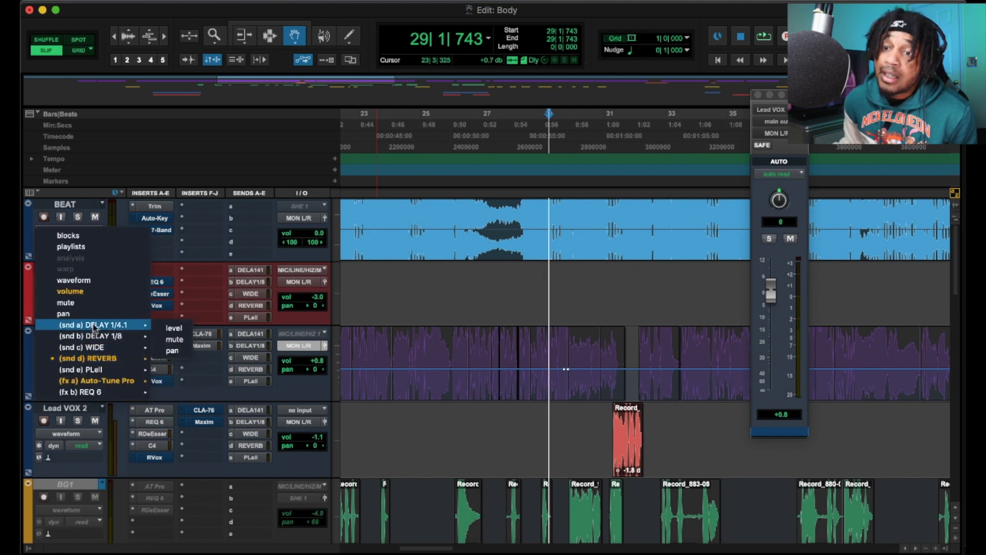
pyautogui.click(174, 329)
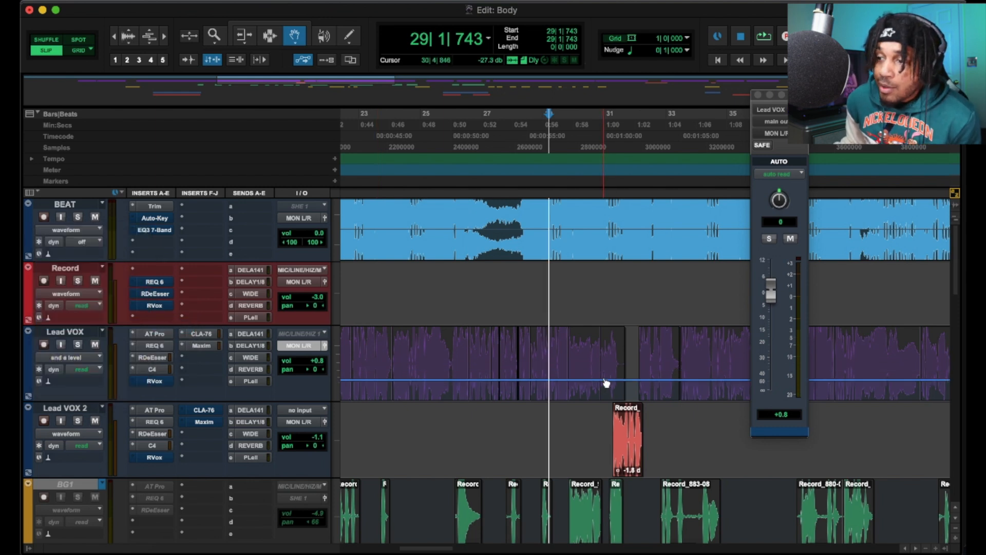
pyautogui.moveTo(613, 380); pyautogui.dragTo(610, 338)
pyautogui.click(641, 337)
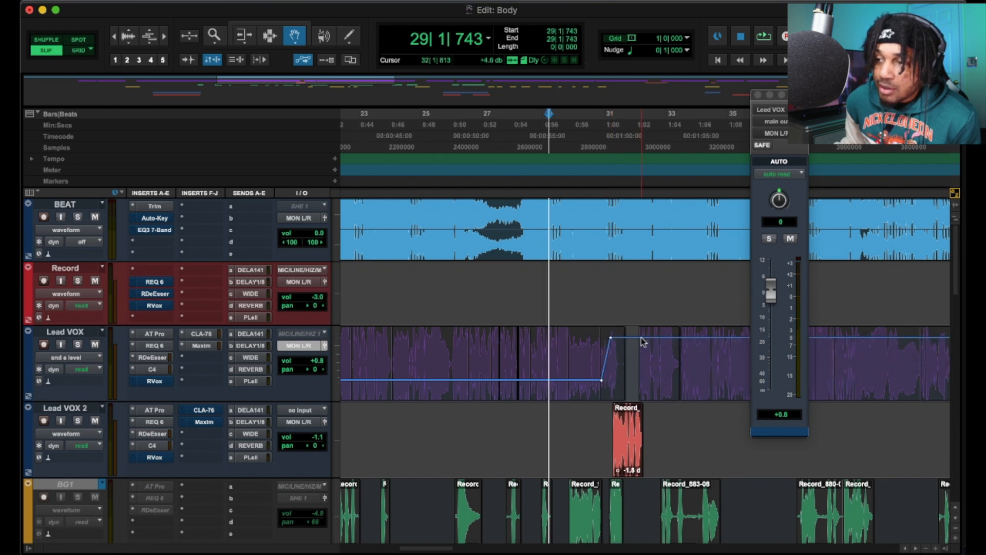
pyautogui.moveTo(643, 339); pyautogui.dragTo(642, 399)
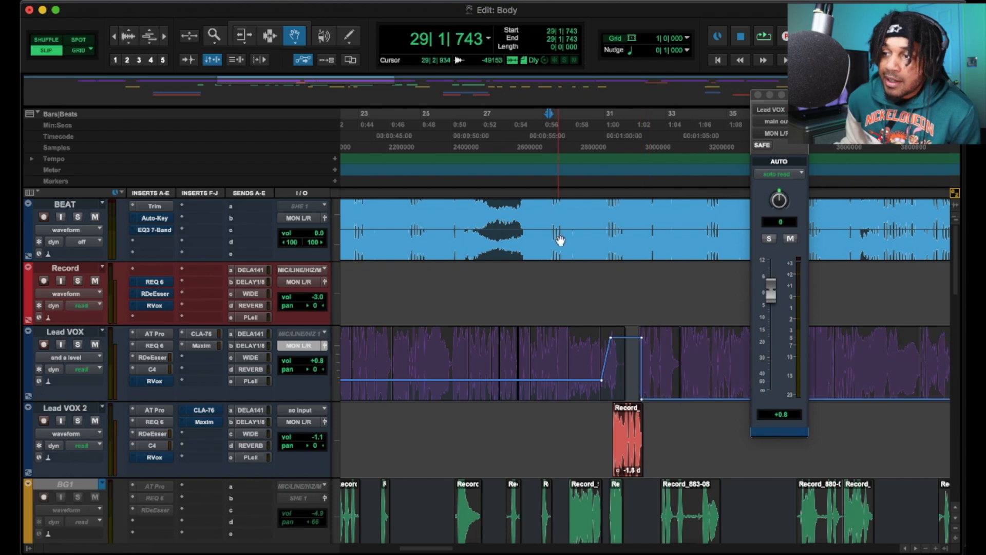
# Audition the delay throw on Lead VOX from 30|2|546 and undo its send level edits
pyautogui.click(587, 194)
pyautogui.press('space')
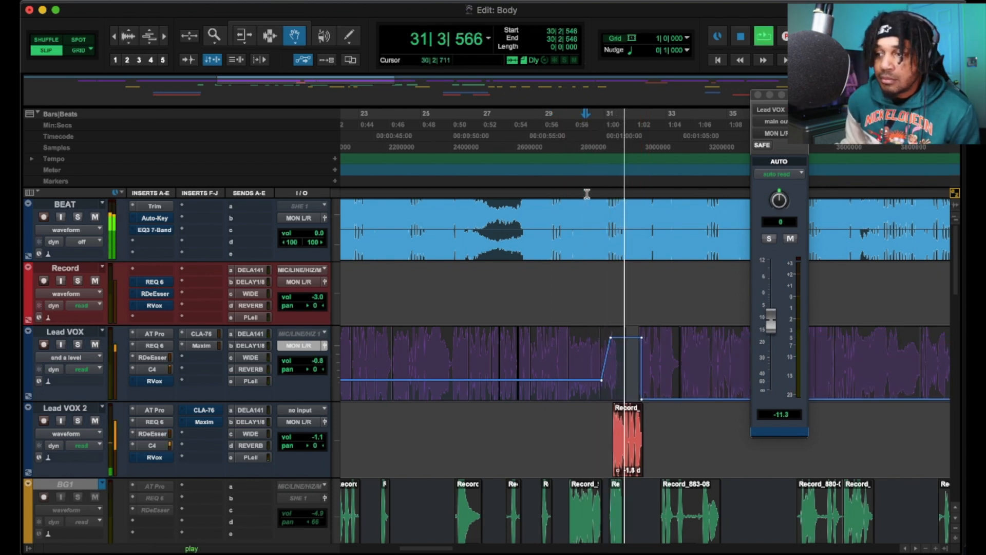
pyautogui.press('space')
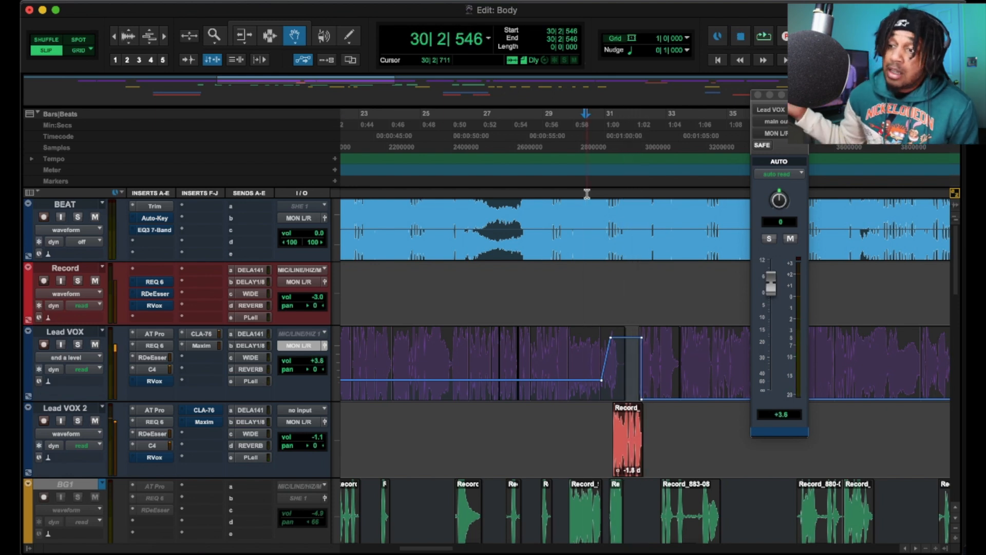
pyautogui.hotkey('ctrl', 'z')
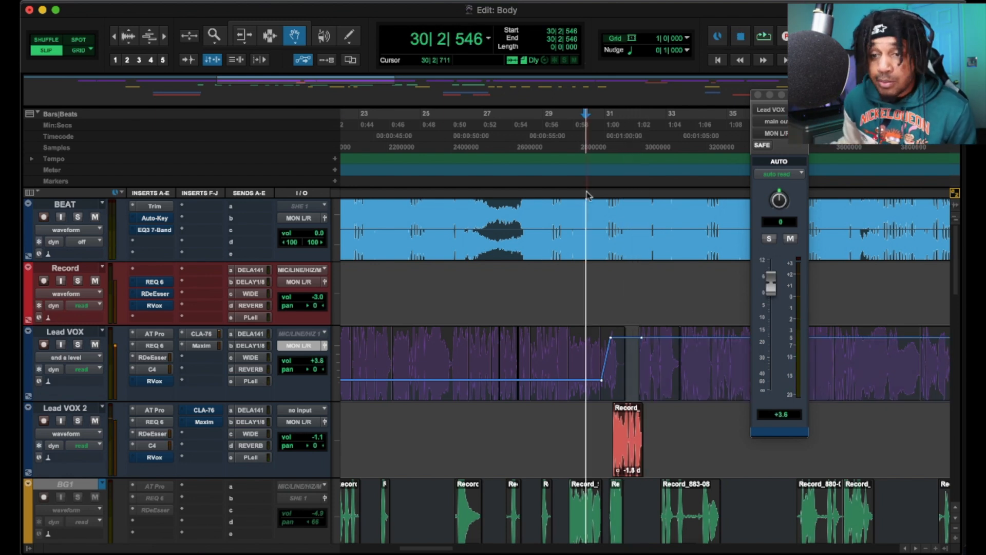
pyautogui.press('super+z')
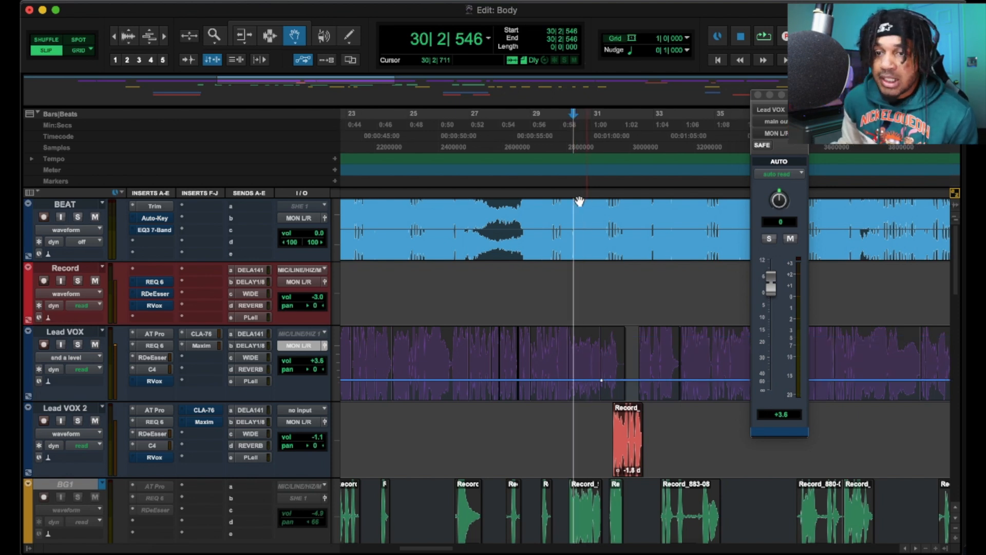
# Reveal the volume automation lane beneath the Lead VOX track
pyautogui.hscroll(2, 587, 205)
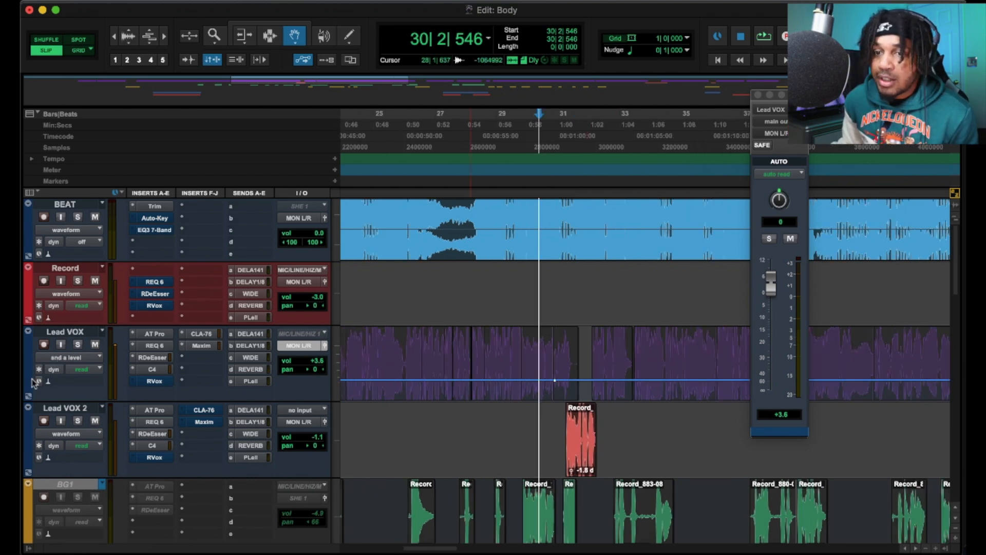
pyautogui.click(28, 397)
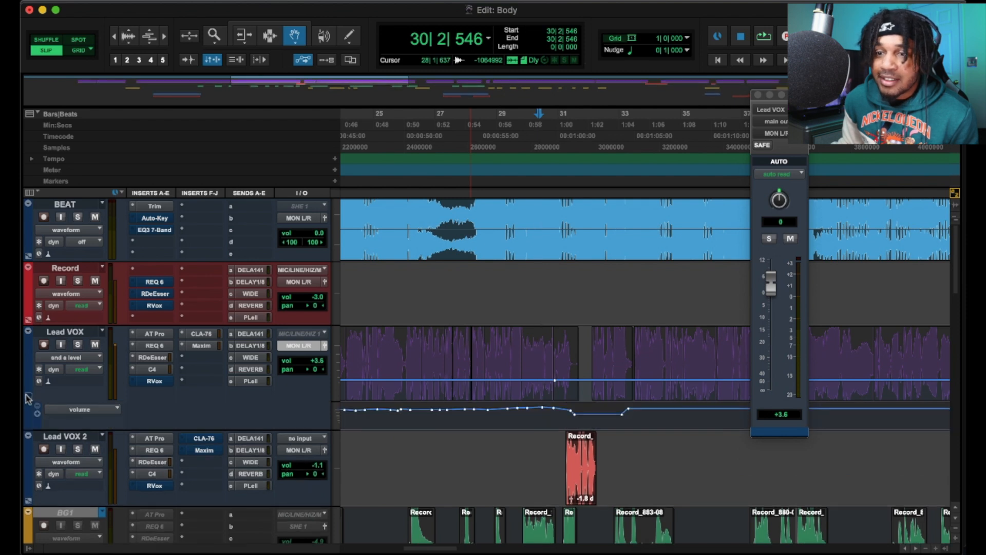
pyautogui.click(27, 395)
pyautogui.click(27, 395)
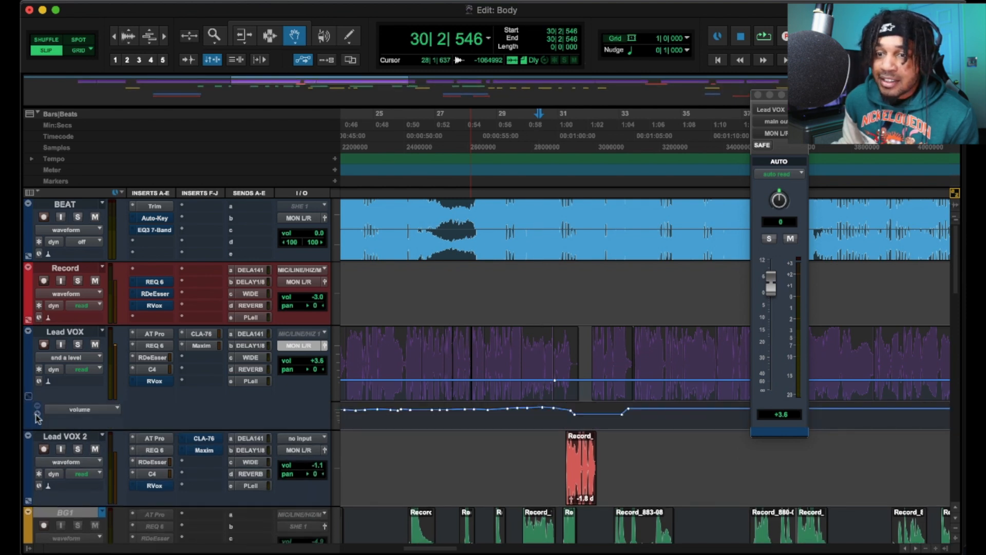
# Add mute, pan, DELAY 1/4.1 send level and DELAY 1/4.1 send mute lanes beneath Lead VOX's volume lane
pyautogui.click(36, 414)
pyautogui.click(38, 443)
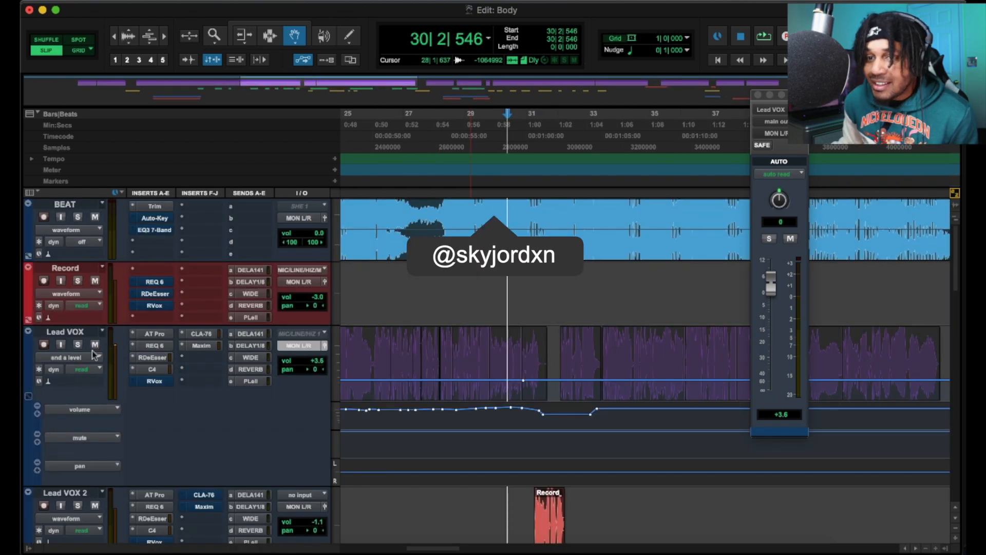
pyautogui.click(37, 470)
pyautogui.scroll(-4, 102, 434)
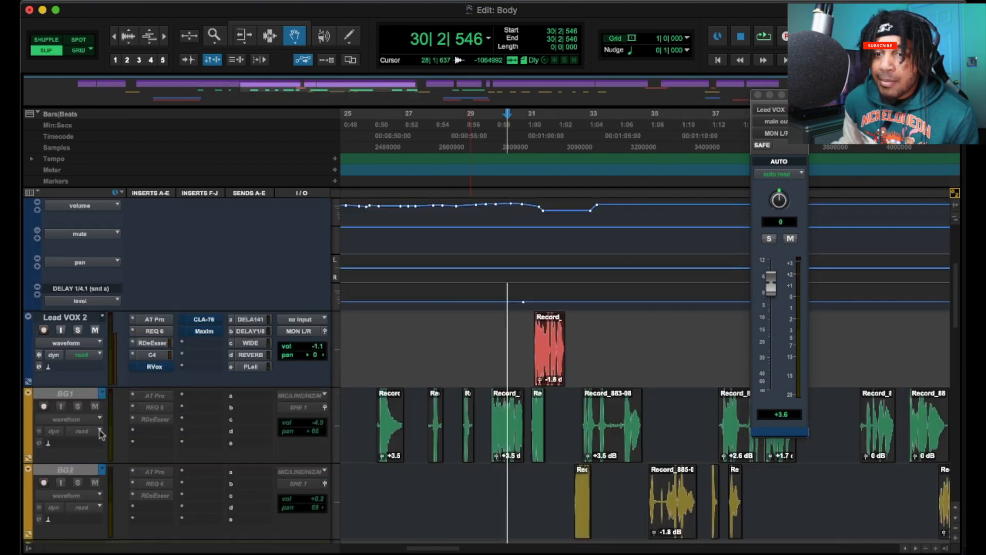
pyautogui.hscroll(1, 45, 326)
pyautogui.scroll(4, 46, 327)
pyautogui.hscroll(-3, 390, 406)
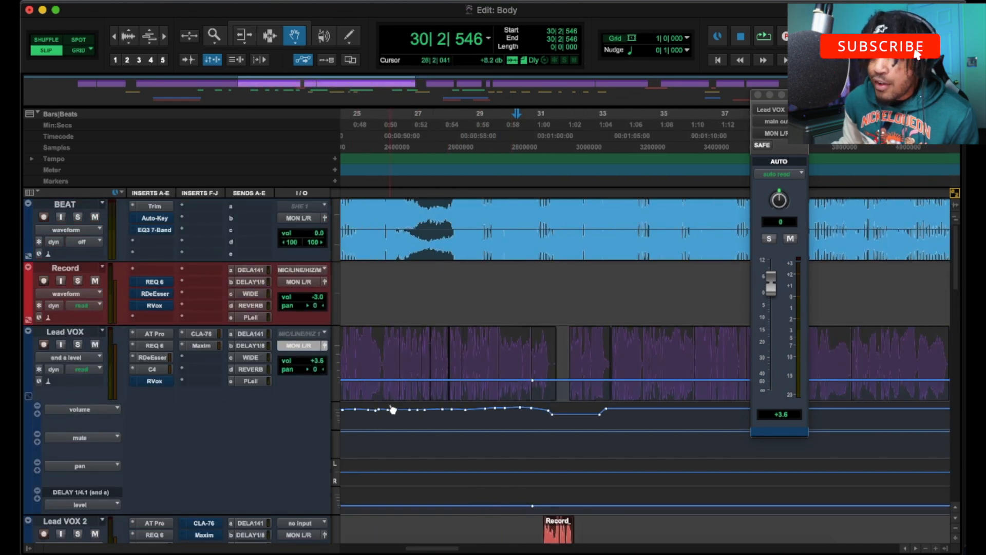
pyautogui.click(37, 499)
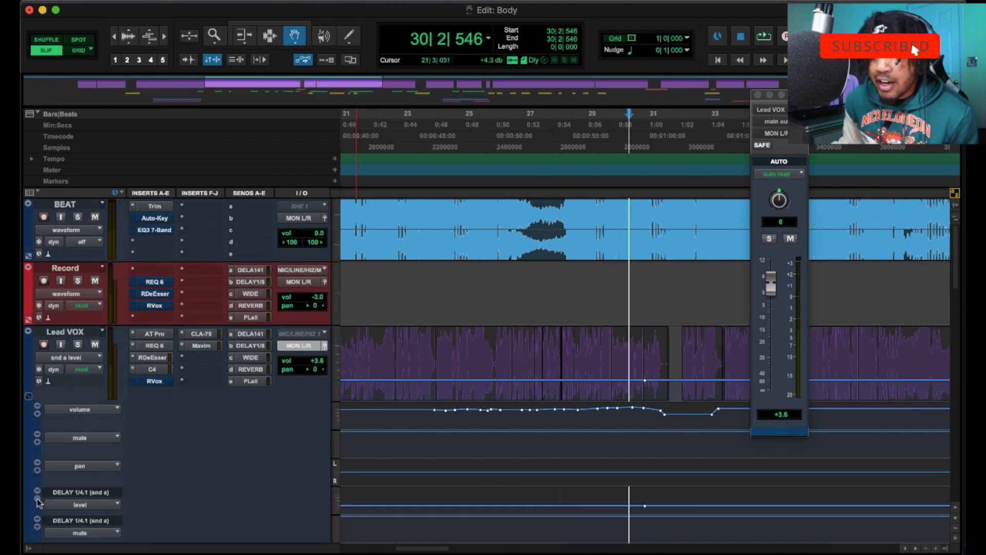
pyautogui.scroll(-2, 257, 455)
pyautogui.scroll(2, 257, 455)
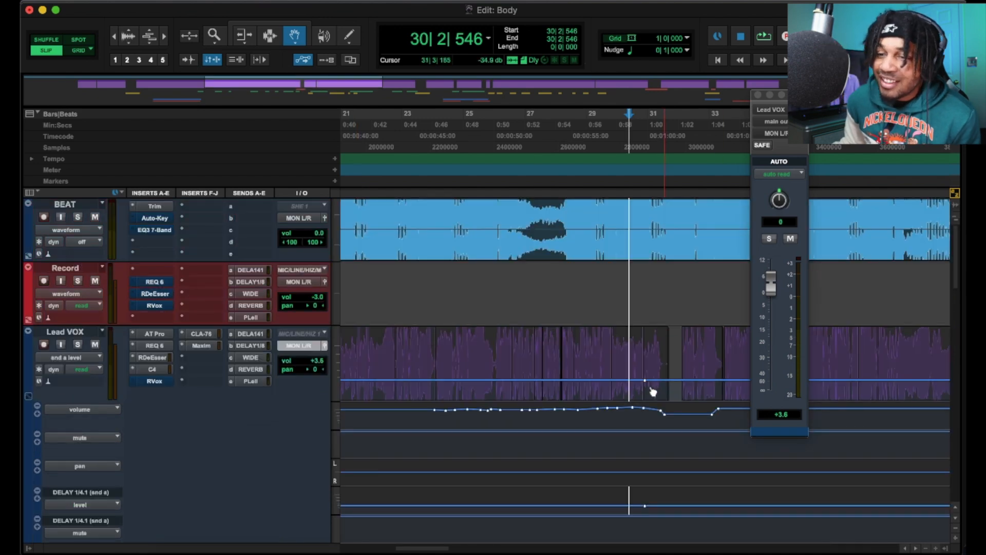
# Remove the extra lanes beneath Lead VOX, leaving only the volume lane
pyautogui.click(38, 518)
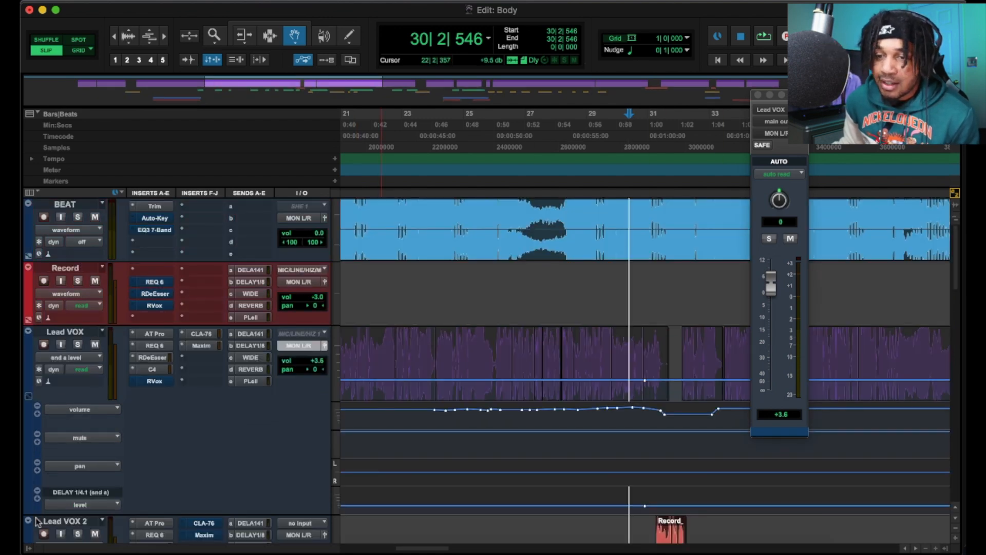
pyautogui.click(36, 491)
pyautogui.click(36, 468)
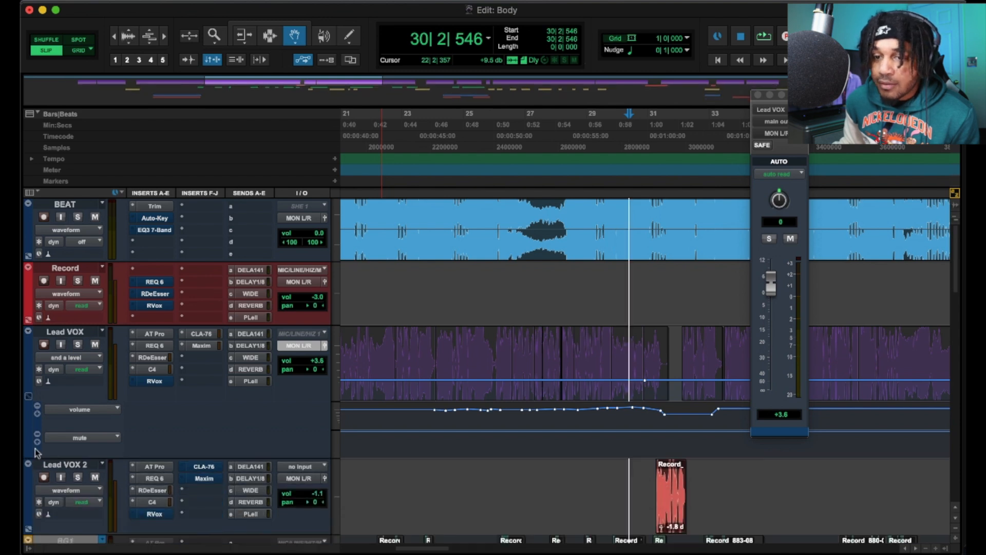
pyautogui.click(37, 436)
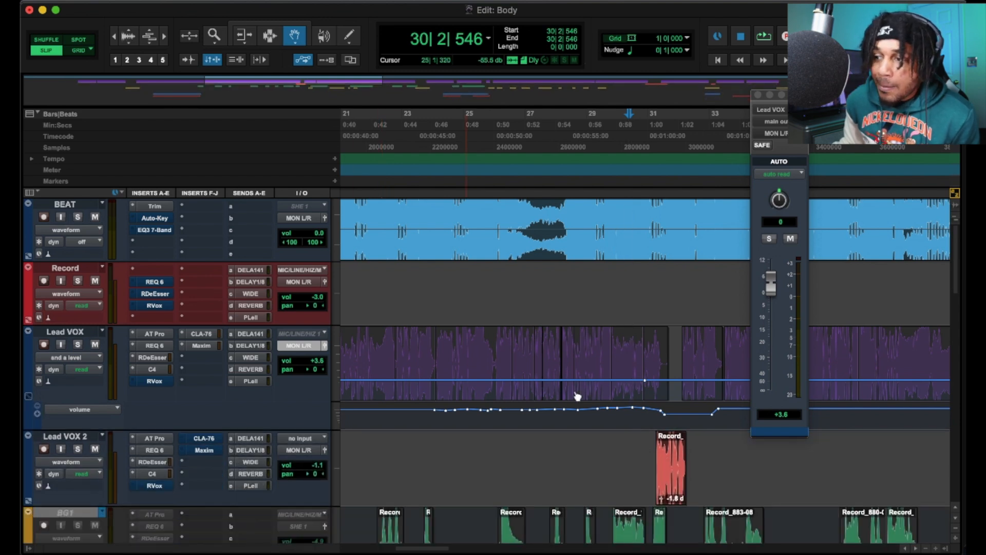
# Switch Lead VOX to its pan automation and pan it left between about 0:57 and 0:59, followed by right until about 1:01
pyautogui.click(95, 357)
pyautogui.click(92, 348)
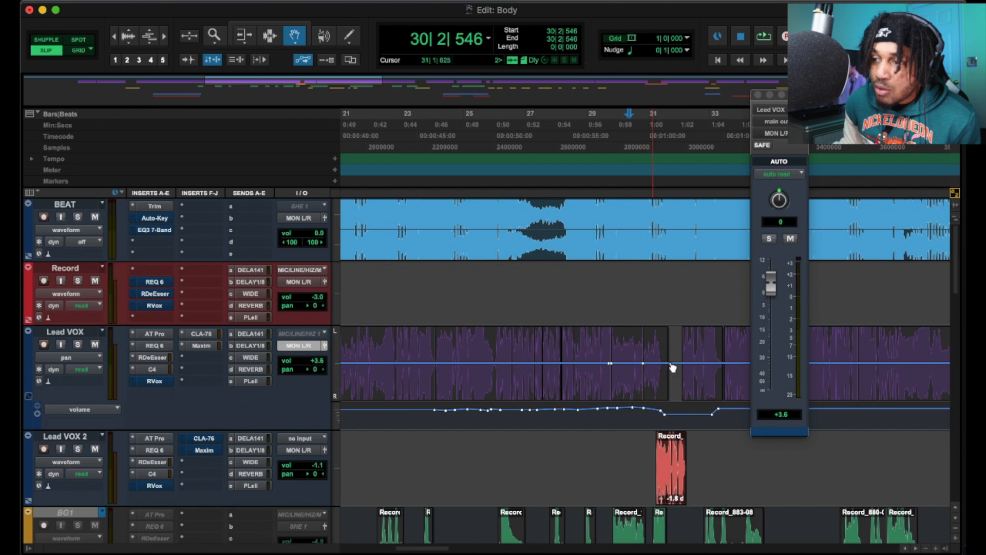
pyautogui.moveTo(610, 363); pyautogui.dragTo(641, 332)
pyautogui.moveTo(663, 364); pyautogui.dragTo(667, 406)
# Audition the Lead VOX pan moves from 29|1|496
pyautogui.click(590, 188)
pyautogui.press('space')
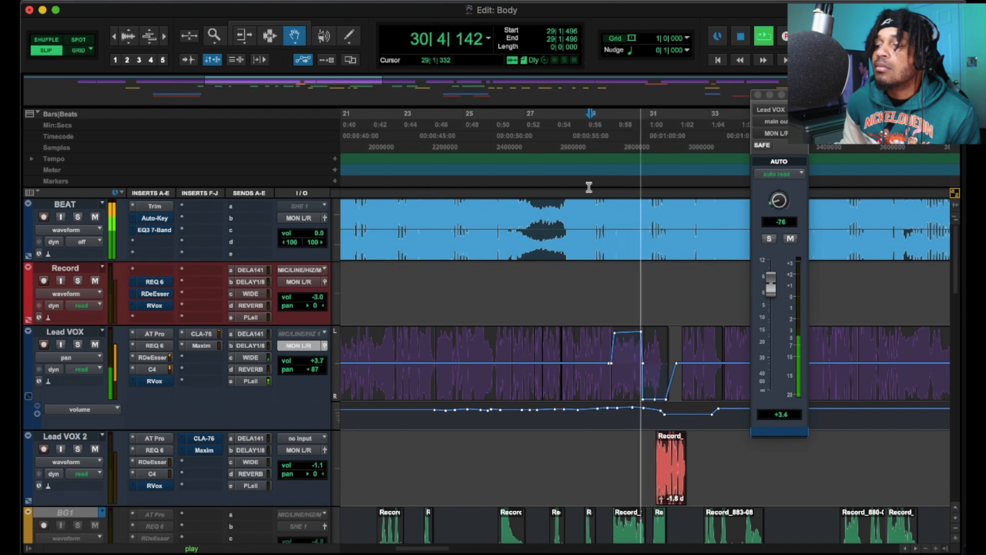
pyautogui.press('space')
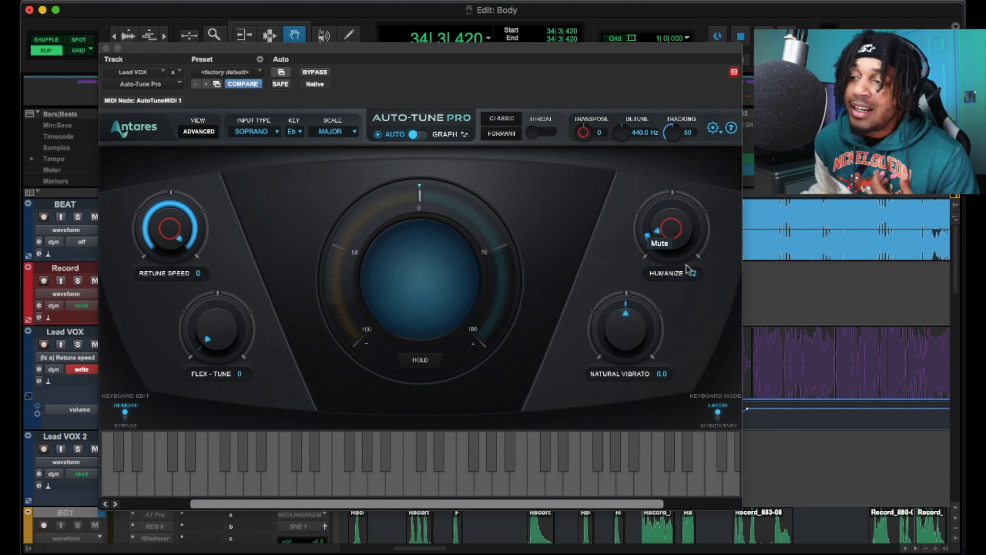
# Record Auto-Tune Pro Retune Speed automation on Lead VOX in write mode from 33|1|919, sweeping the knob during playback, and review the curve
pyautogui.moveTo(648, 46); pyautogui.dragTo(615, 40)
pyautogui.click(745, 188)
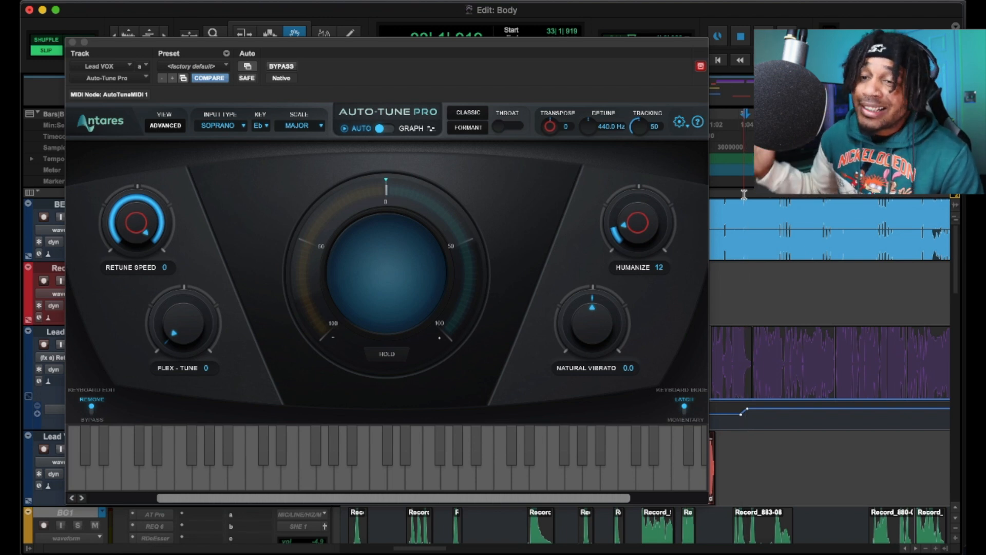
pyautogui.moveTo(477, 47); pyautogui.dragTo(509, 30)
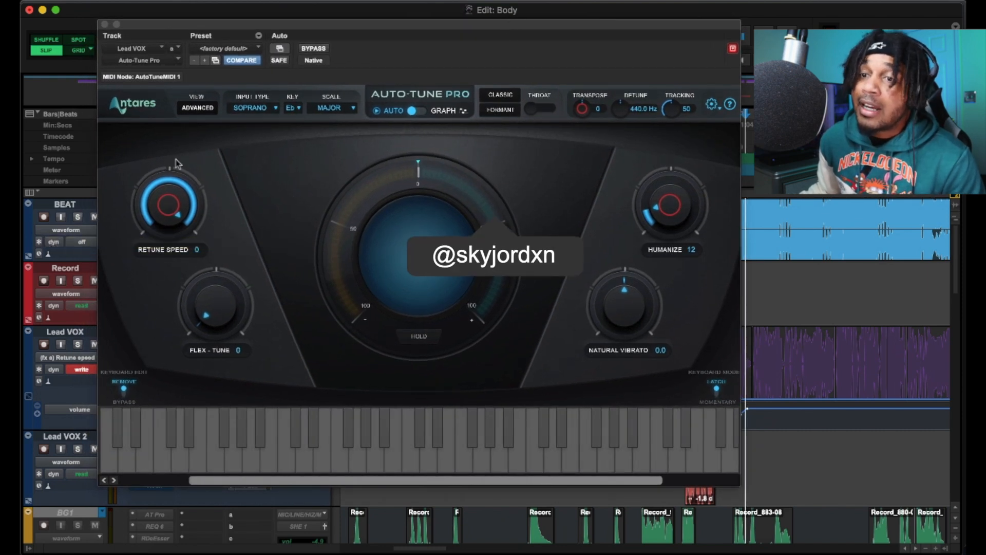
pyautogui.press('space')
pyautogui.click(163, 208)
pyautogui.moveTo(164, 211); pyautogui.dragTo(153, 279)
pyautogui.press('space')
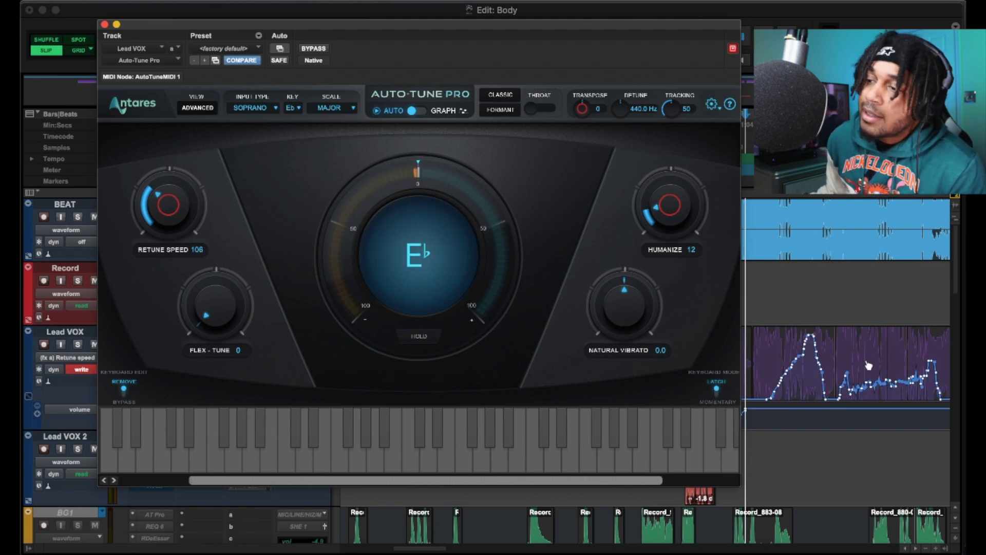
pyautogui.hscroll(5, 870, 367)
pyautogui.hscroll(-1, 867, 364)
pyautogui.hscroll(-1, 867, 364)
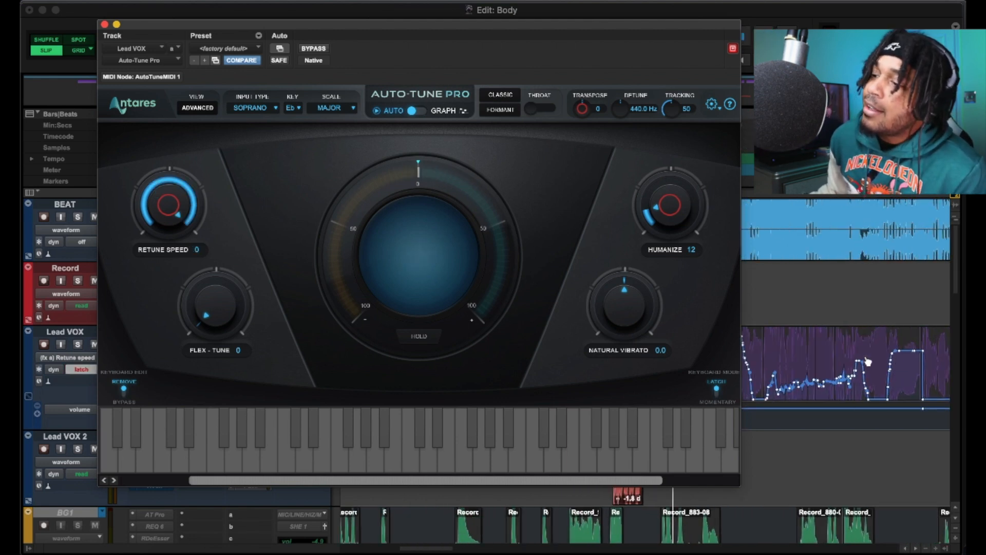
pyautogui.hscroll(-1, 867, 359)
pyautogui.hscroll(-1, 865, 358)
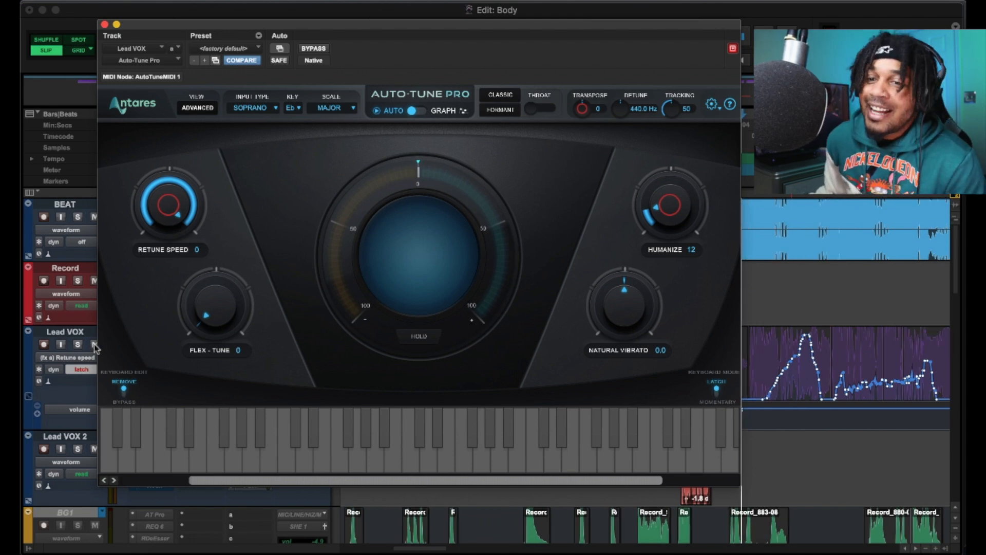
# Show Lead VOX's Auto-Tune Pro Transpose automation, set the track to write, and record knob sweeps during playback, ending with Transpose reset to 0
pyautogui.click(78, 358)
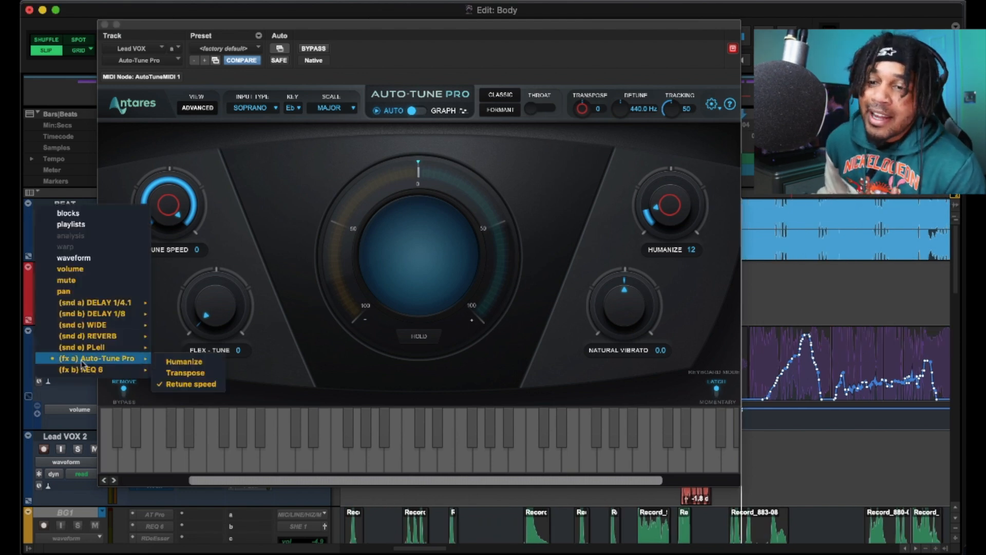
pyautogui.click(168, 373)
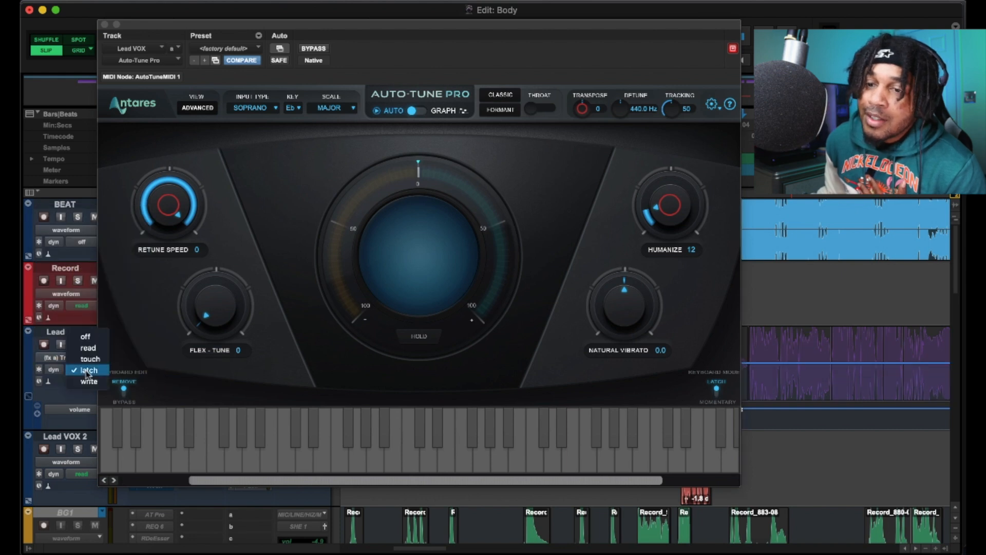
pyautogui.click(89, 386)
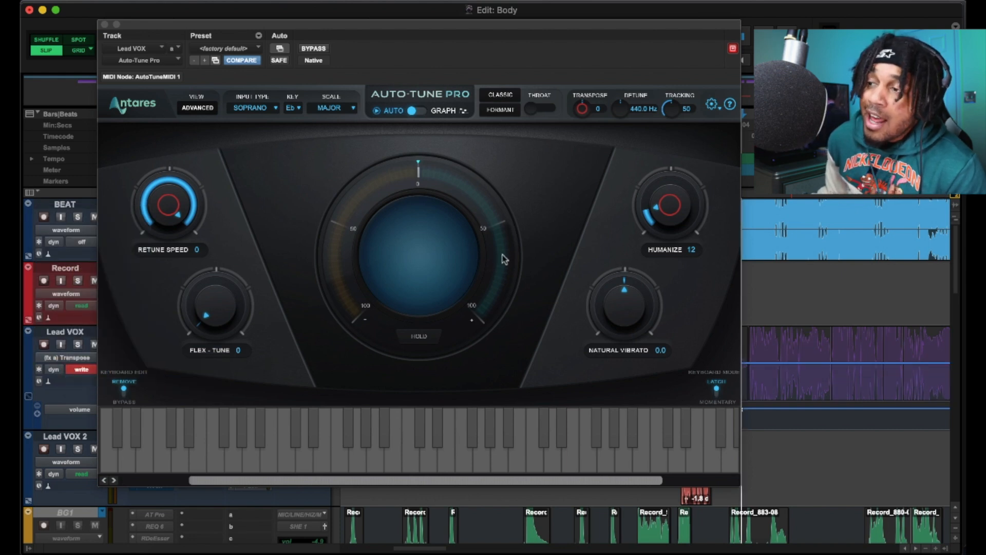
pyautogui.press('space')
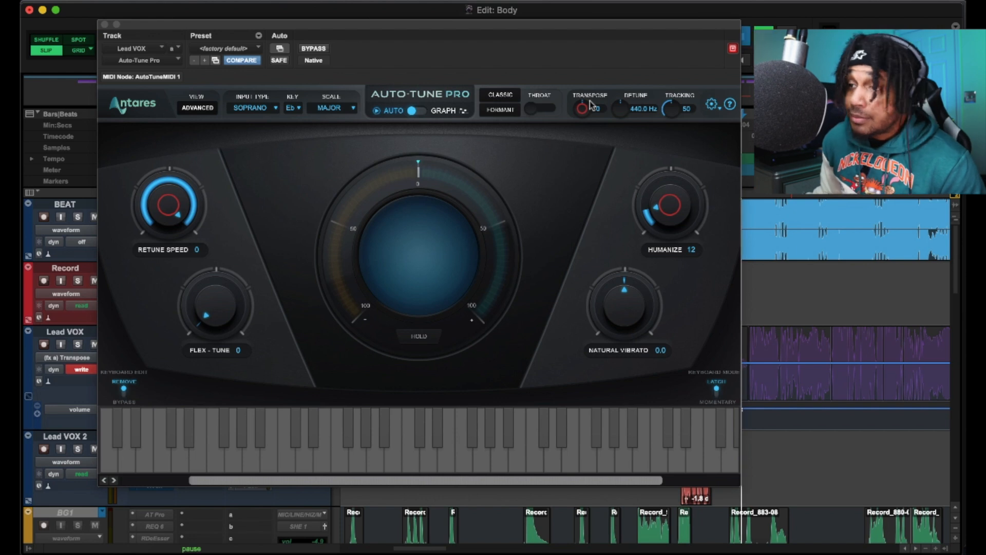
pyautogui.moveTo(578, 109); pyautogui.dragTo(588, 73)
pyautogui.moveTo(584, 106)
pyautogui.mouseDown()
pyautogui.moveTo(557, 115)
pyautogui.moveTo(566, 101)
pyautogui.mouseUp()
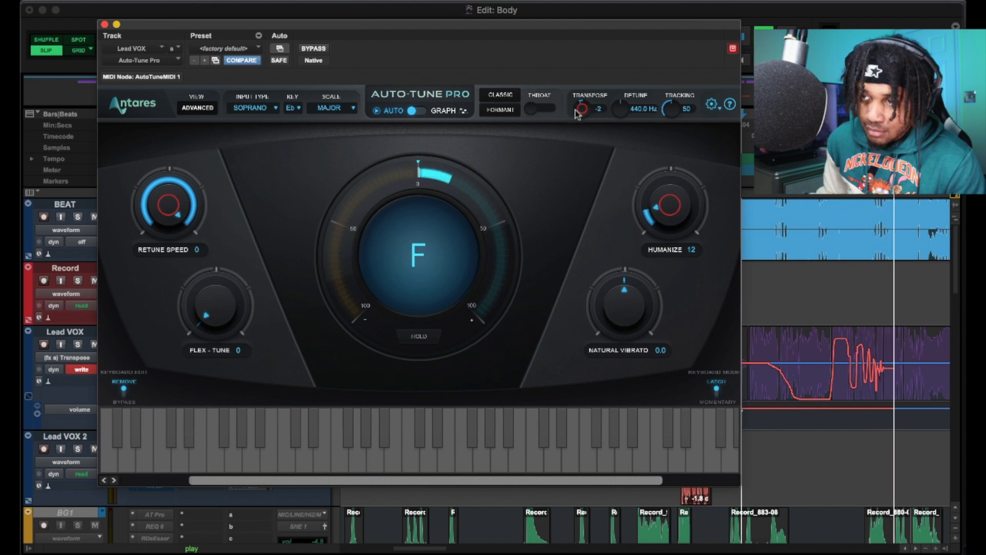
pyautogui.doubleClick(581, 106)
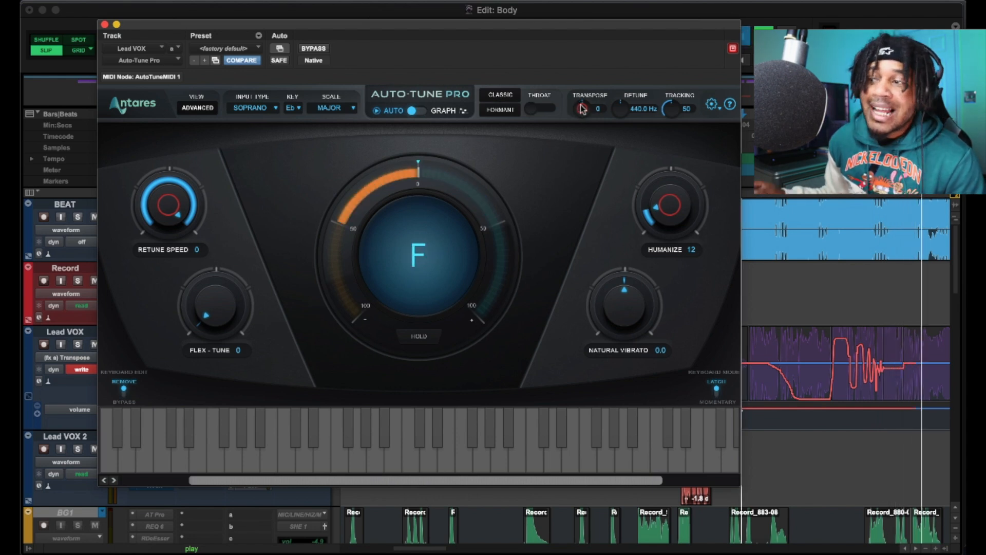
pyautogui.press('space')
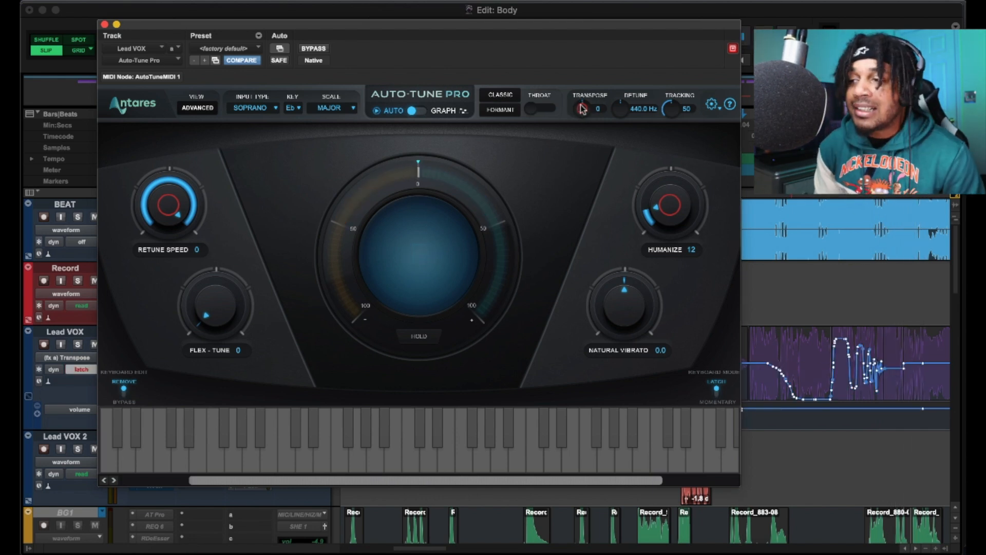